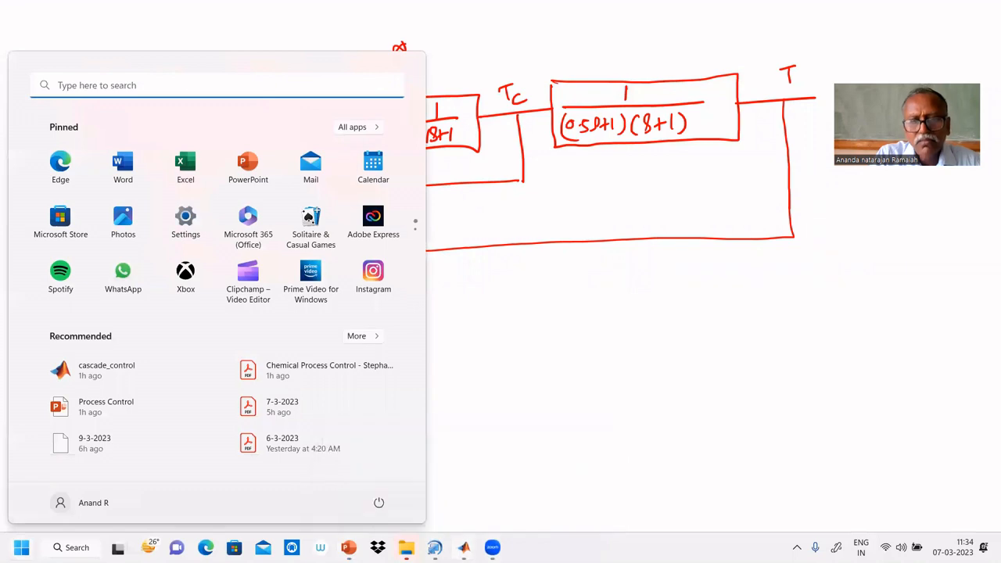
Switch to the cascade_control model in Simulink and open the proportional gain of the upper loop's PID controller for editing
{"action": "left_click", "coordinate": [511, 499]}
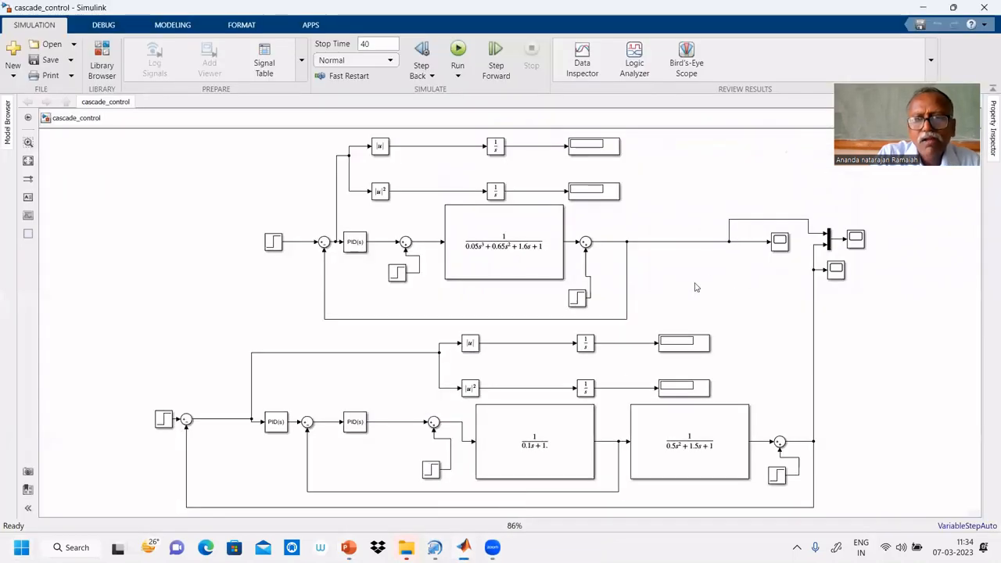
{"action": "left_click", "coordinate": [356, 243]}
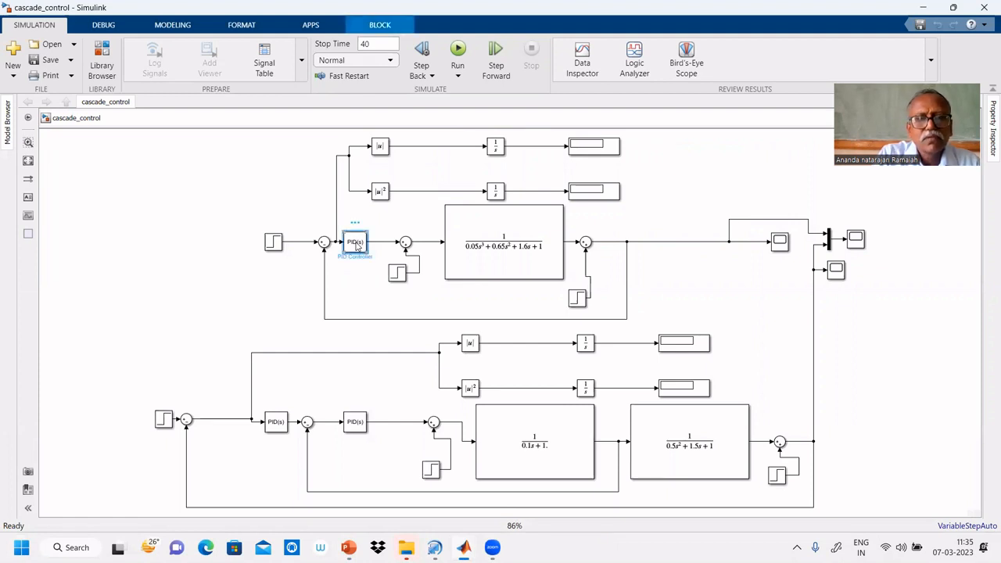
{"action": "double_click", "coordinate": [356, 243]}
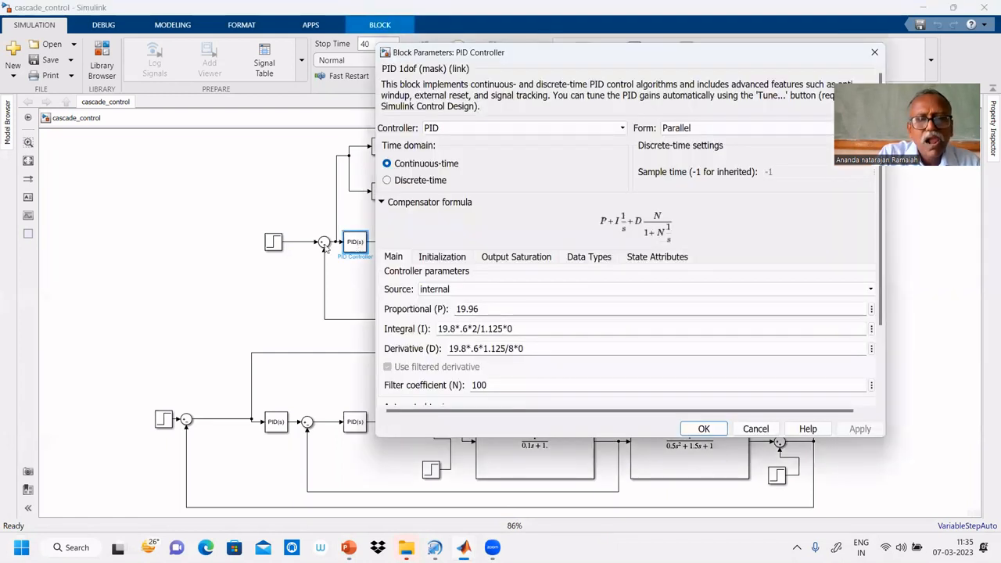
{"action": "double_click", "coordinate": [484, 310]}
{"action": "left_click", "coordinate": [485, 310]}
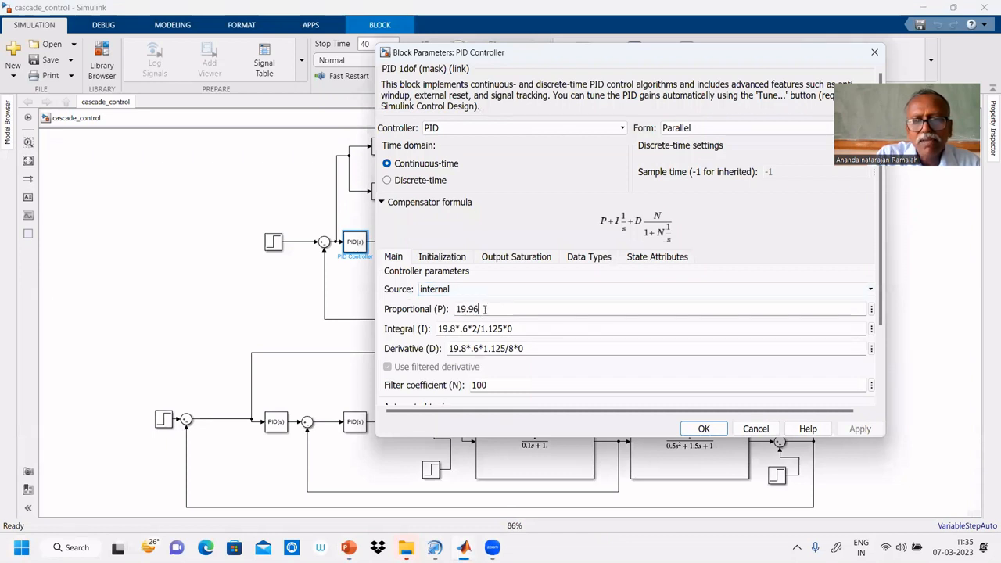
{"action": "key", "text": "BackSpace"}
{"action": "key", "text": "BackSpace"}
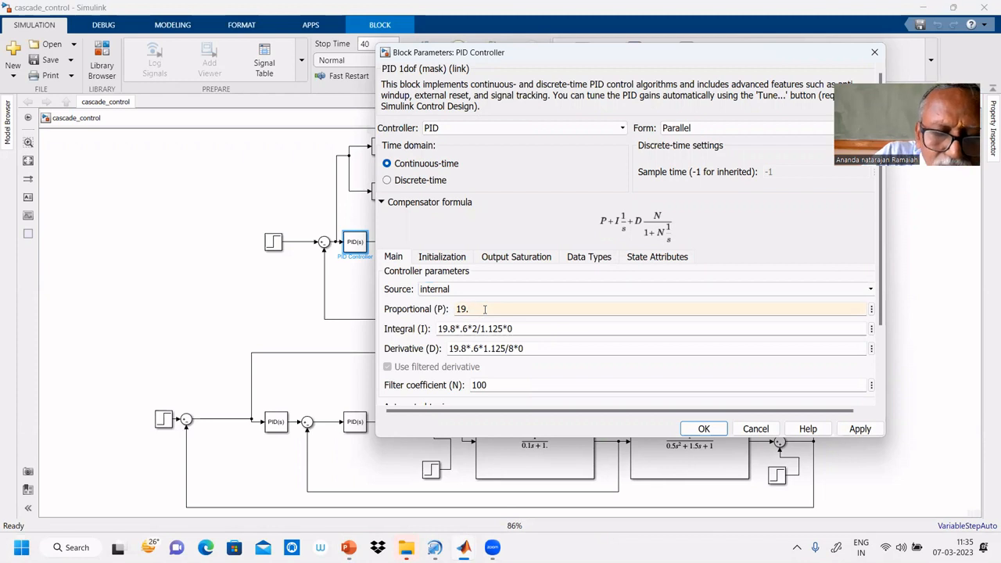
{"action": "type", "text": "9"}
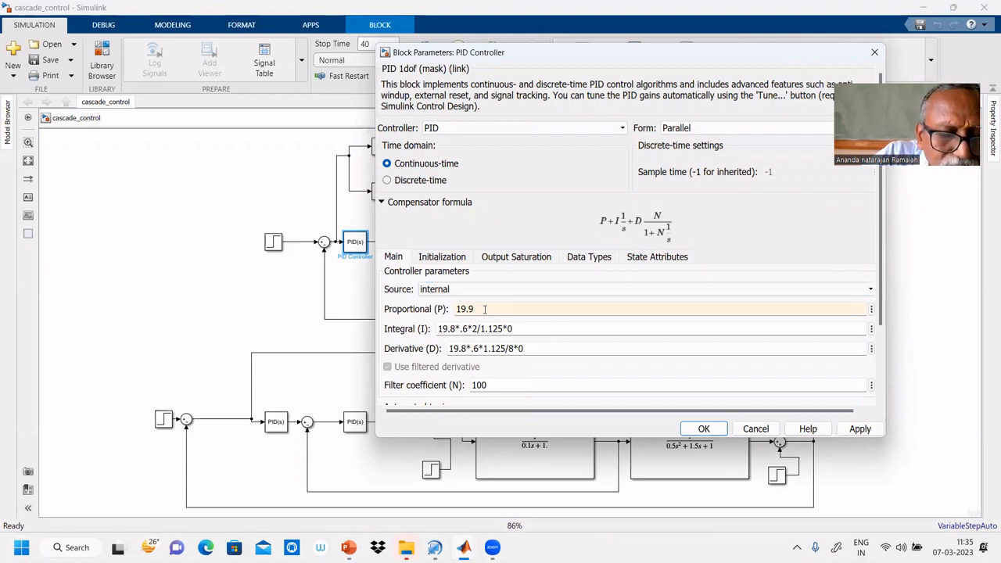
{"action": "type", "text": "6"}
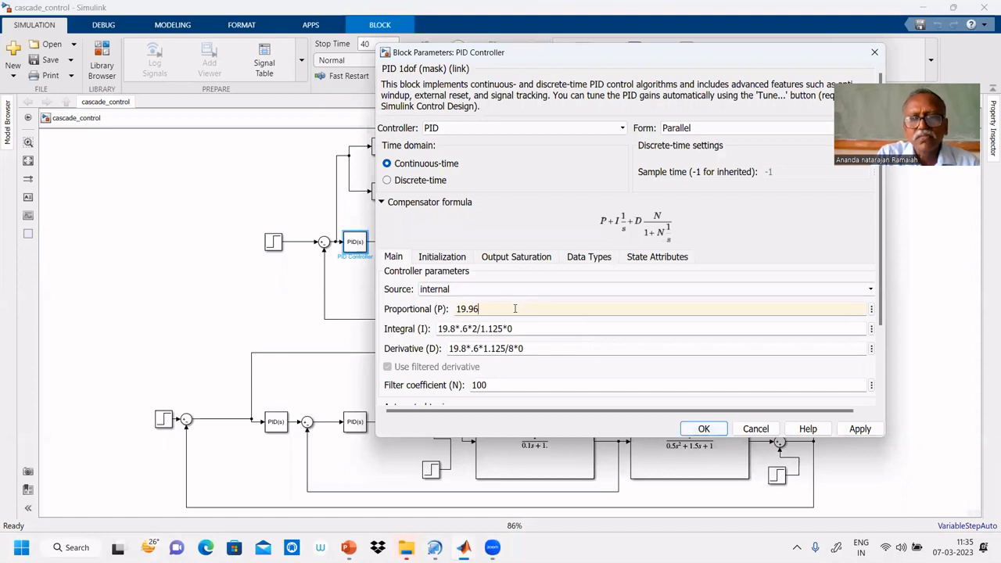
Set the proportional gain of the upper loop's PID controller to 19.8 and accept the block parameters
{"action": "key", "text": "BackSpace"}
{"action": "key", "text": "BackSpace"}
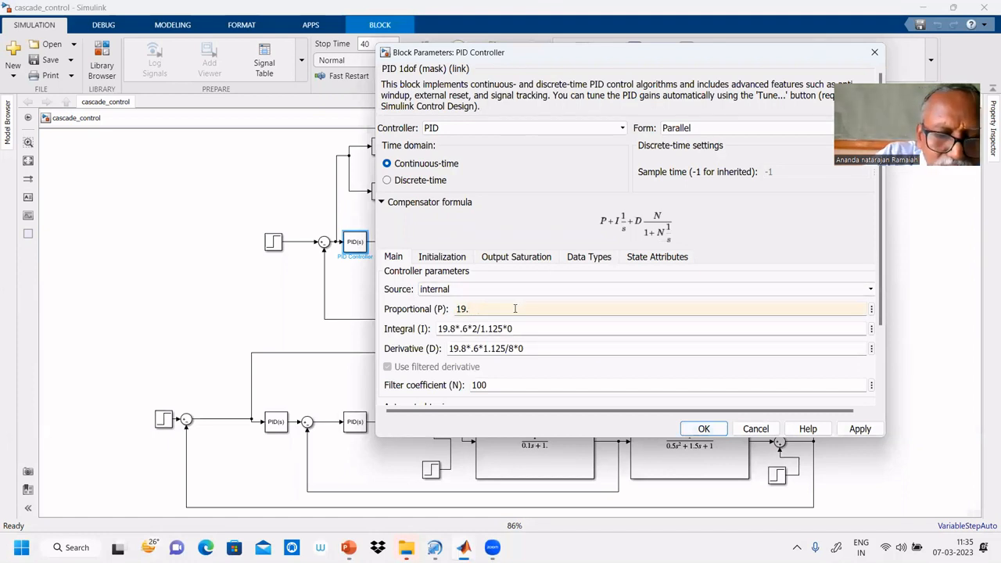
{"action": "type", "text": "8"}
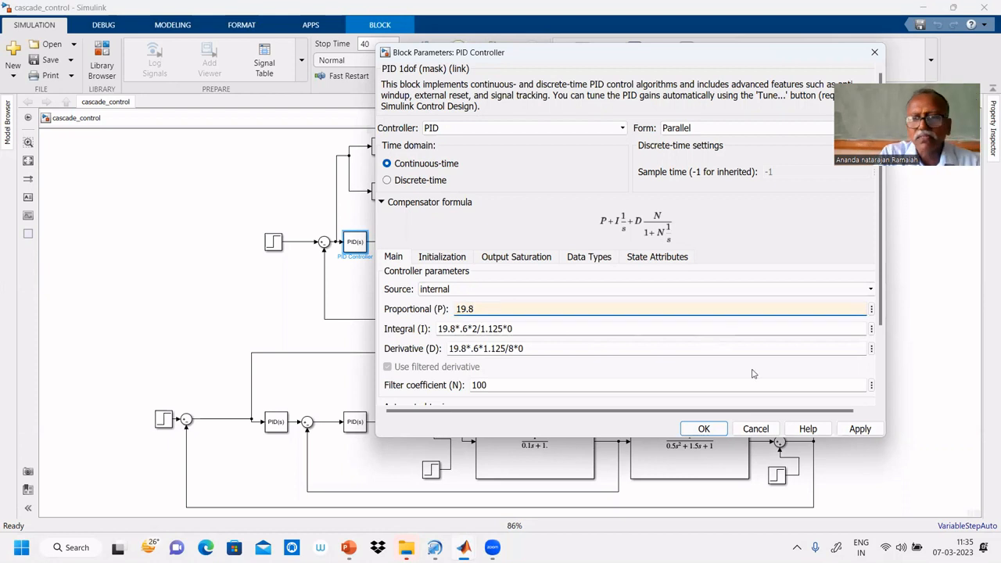
{"action": "left_click", "coordinate": [704, 429]}
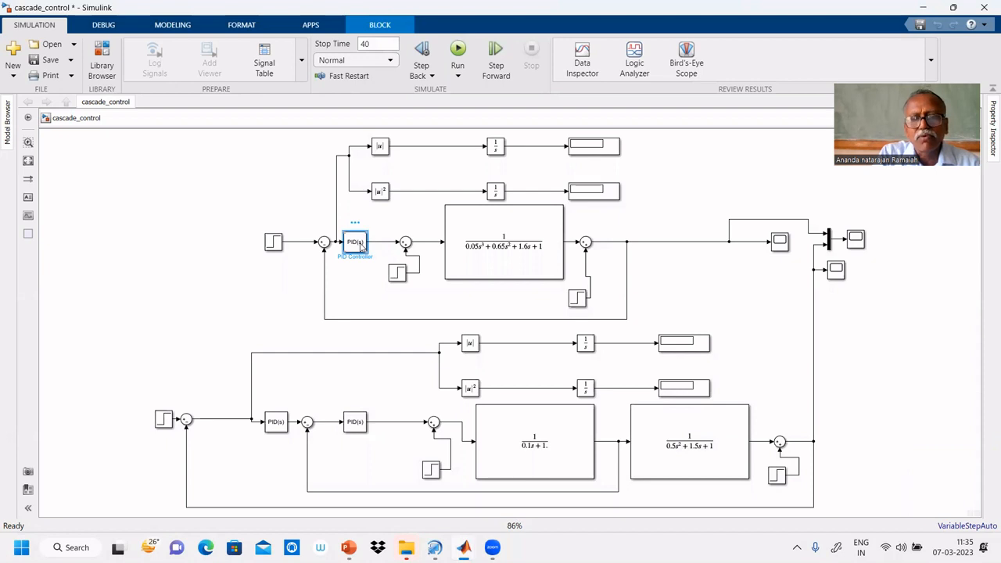
Reopen the upper loop's PID controller parameters to check the gain values, then close them
{"action": "double_click", "coordinate": [357, 243]}
{"action": "key", "text": "Escape"}
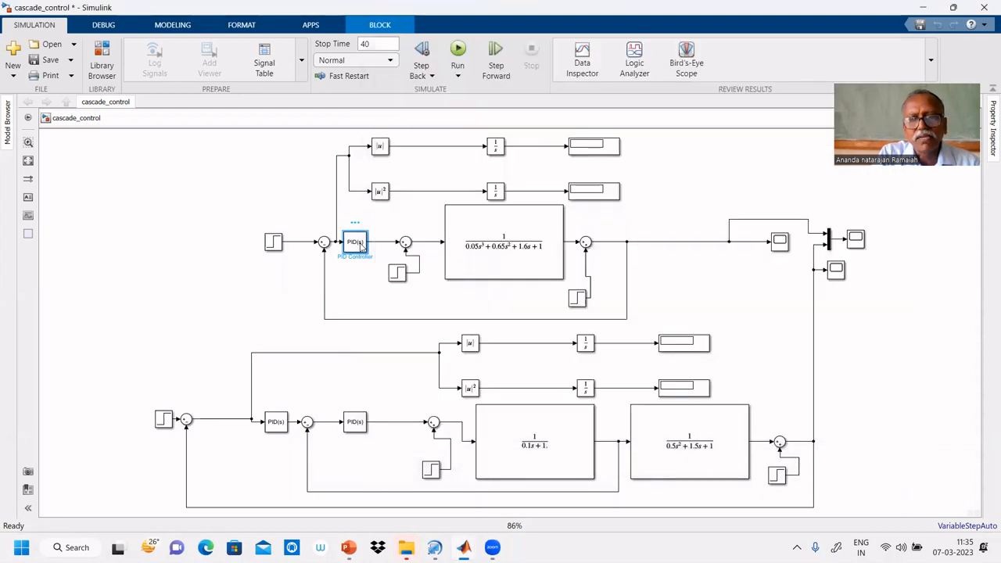
{"action": "double_click", "coordinate": [359, 244]}
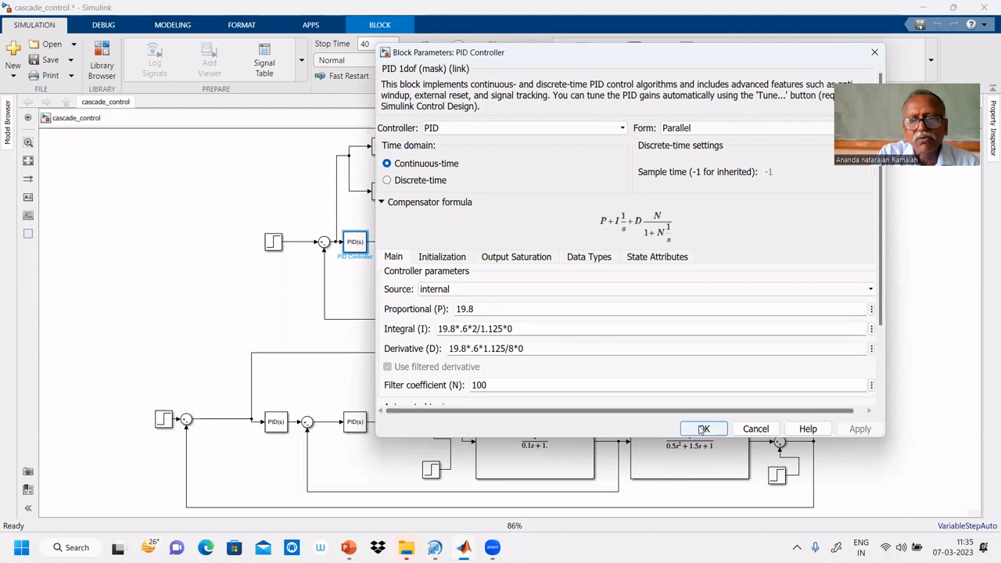
{"action": "left_click", "coordinate": [704, 429]}
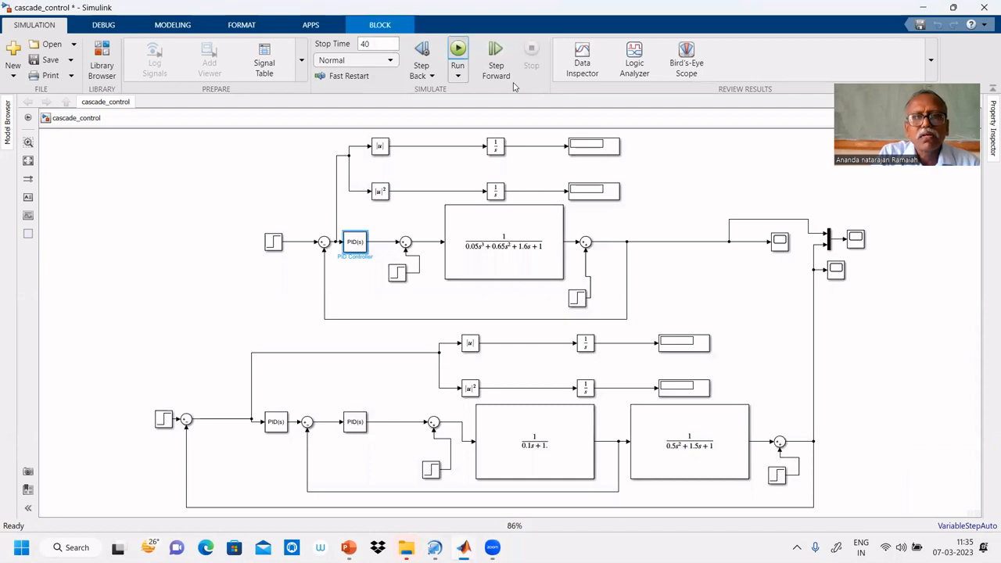
Run the simulation with a stop time of 40 and view the upper loop's response in its scope
{"action": "left_click", "coordinate": [781, 247]}
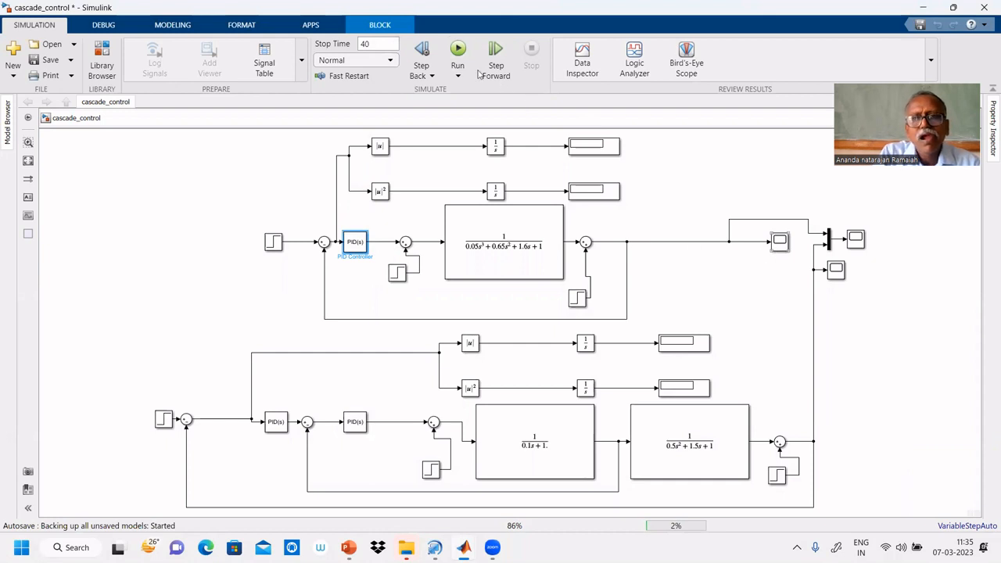
{"action": "left_click", "coordinate": [459, 55]}
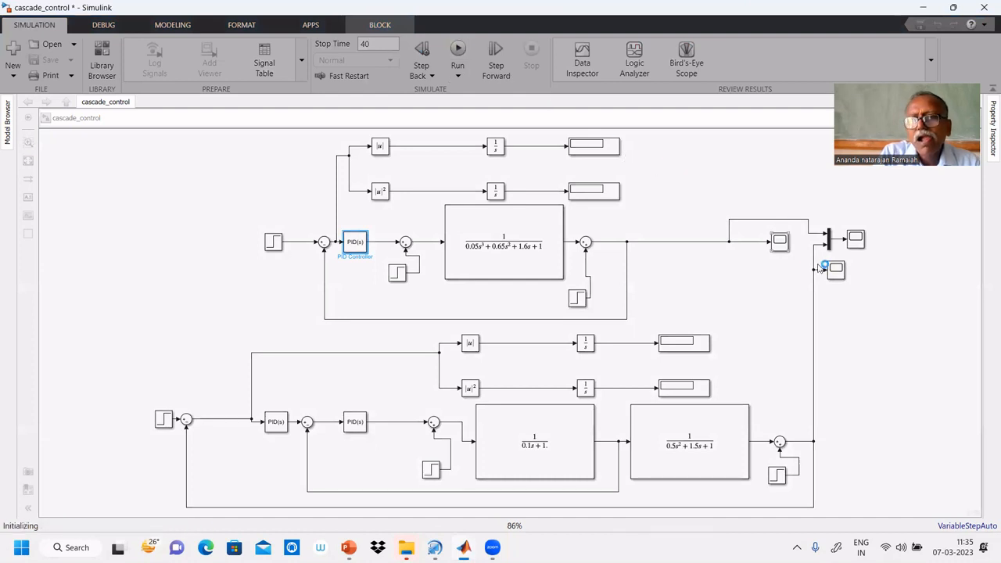
{"action": "double_click", "coordinate": [780, 249]}
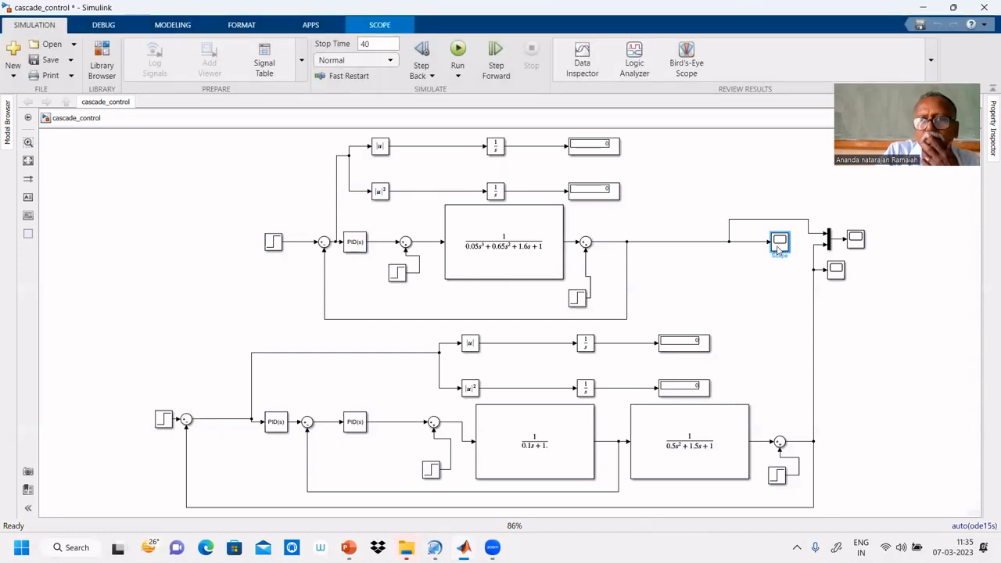
{"action": "double_click", "coordinate": [780, 242]}
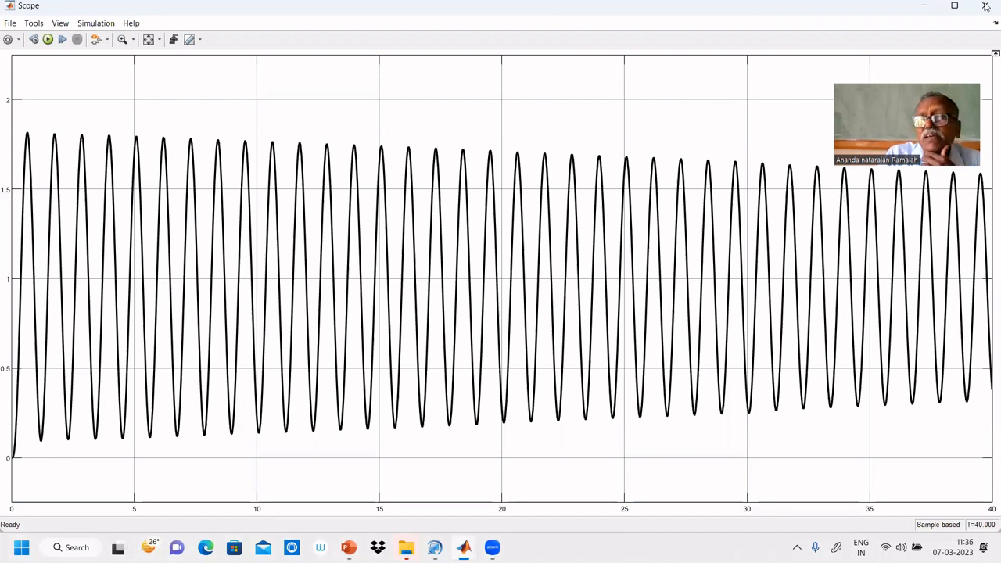
{"action": "left_click", "coordinate": [925, 7]}
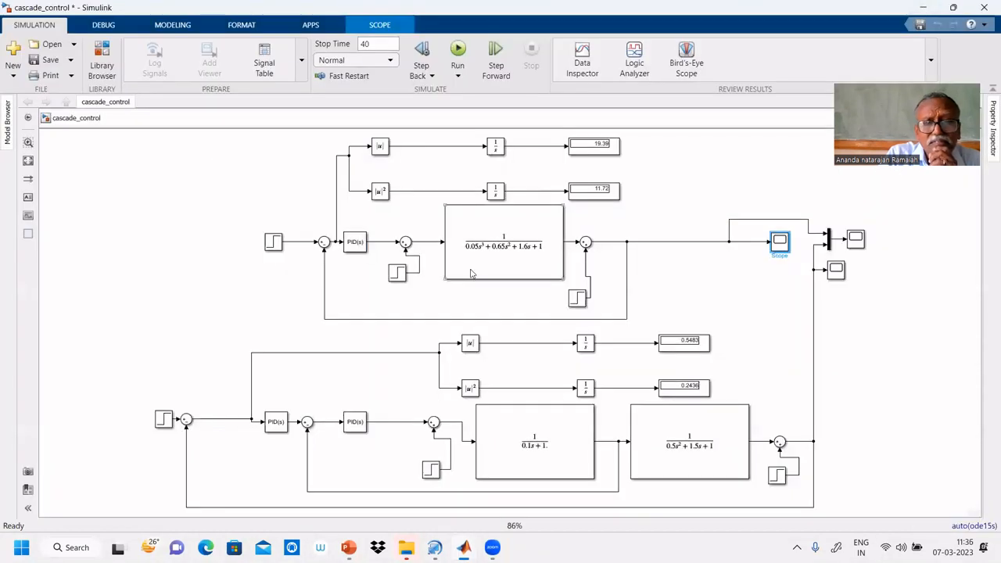
Set the proportional gain of the upper loop's PID controller to 19.96 and accept the block parameters
{"action": "left_click", "coordinate": [352, 244]}
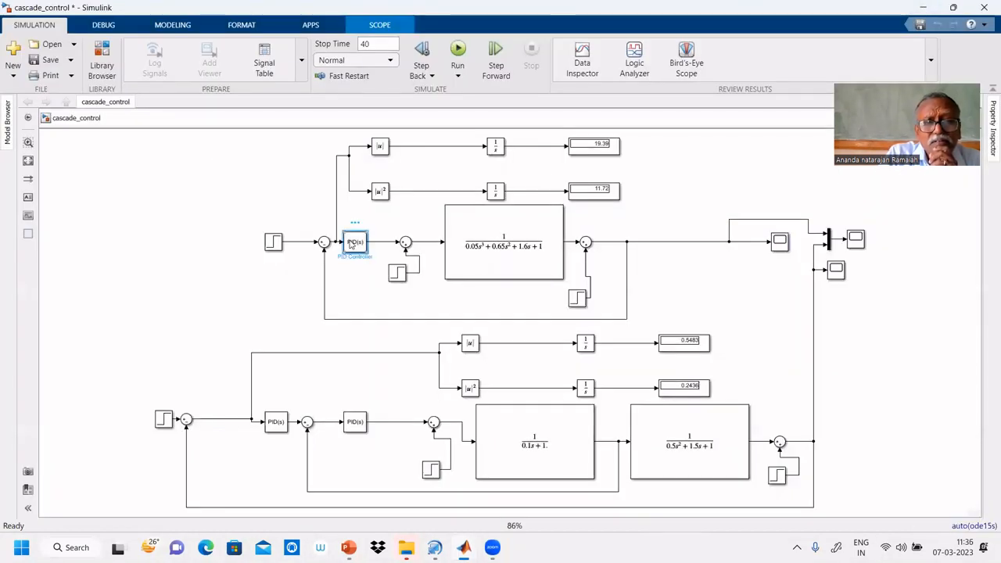
{"action": "double_click", "coordinate": [351, 245]}
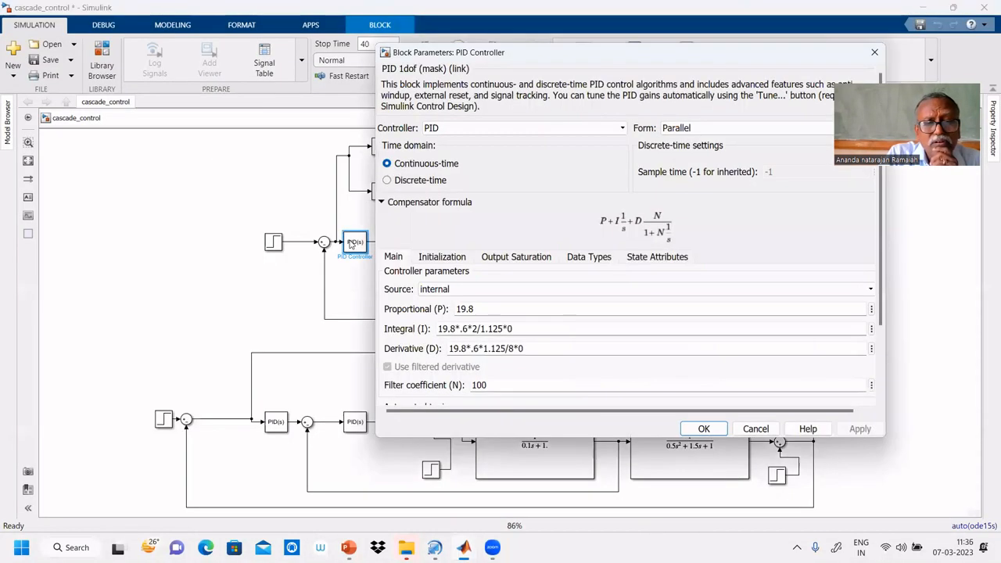
{"action": "double_click", "coordinate": [480, 308]}
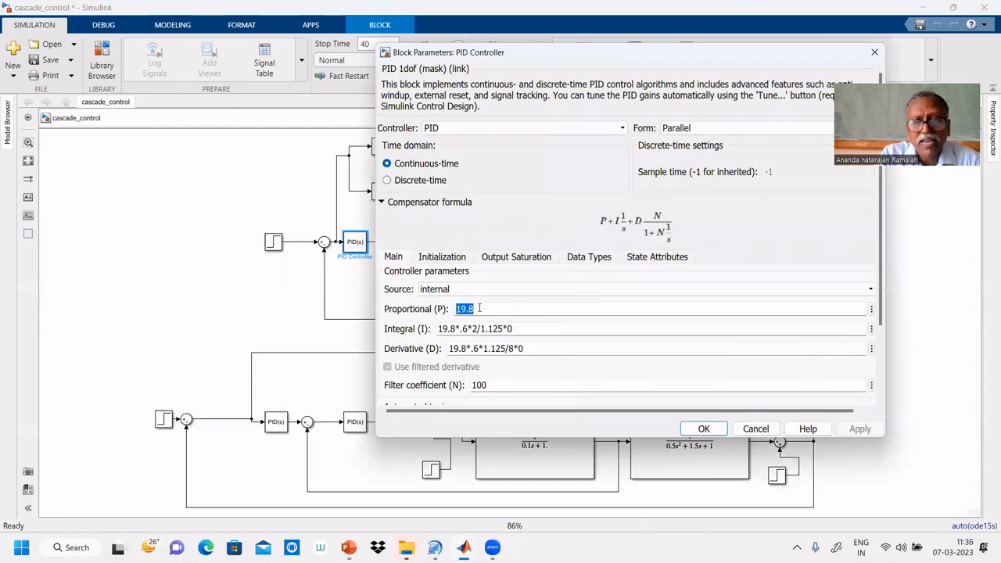
{"action": "left_click", "coordinate": [480, 309]}
{"action": "key", "text": "BackSpace"}
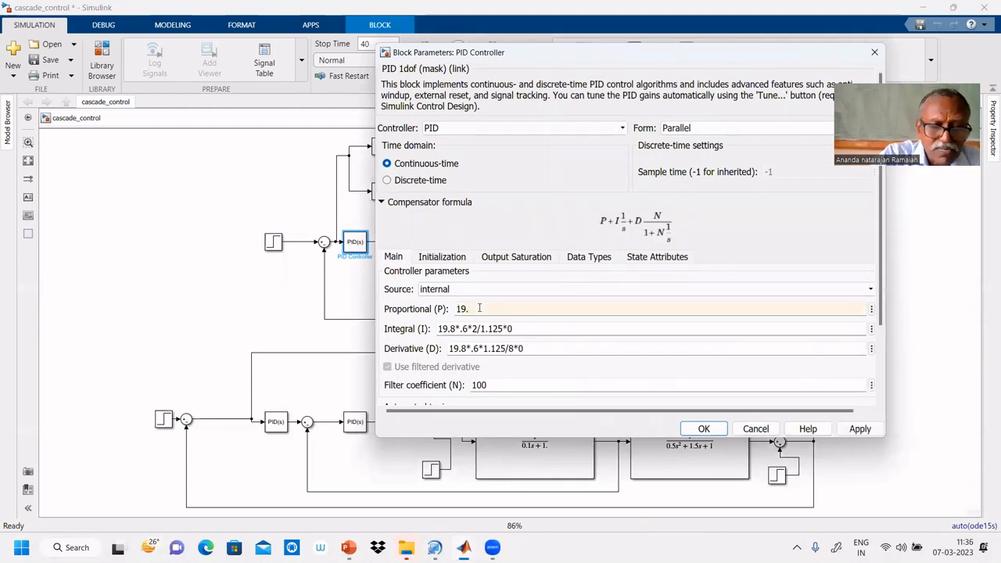
{"action": "type", "text": "9"}
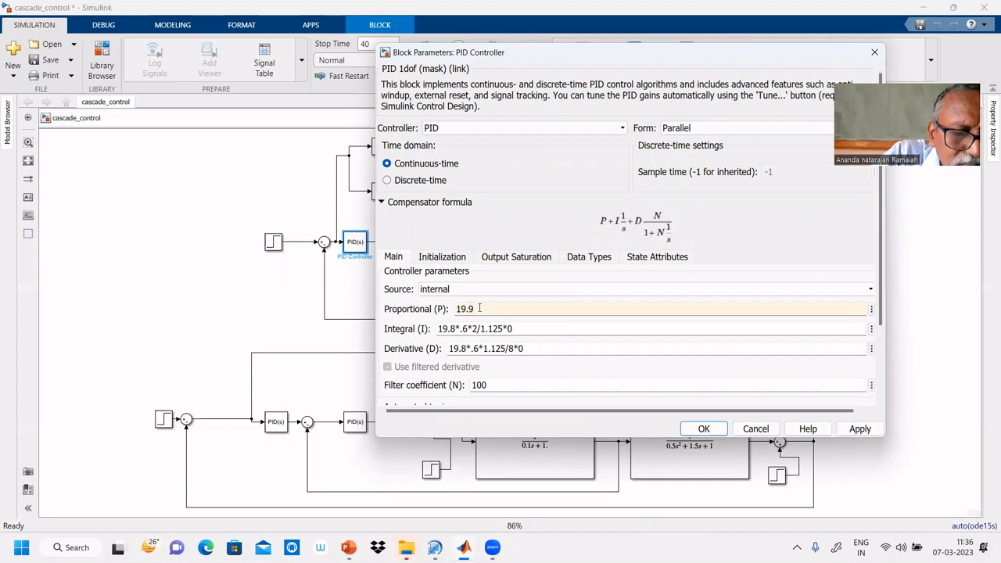
{"action": "type", "text": "6"}
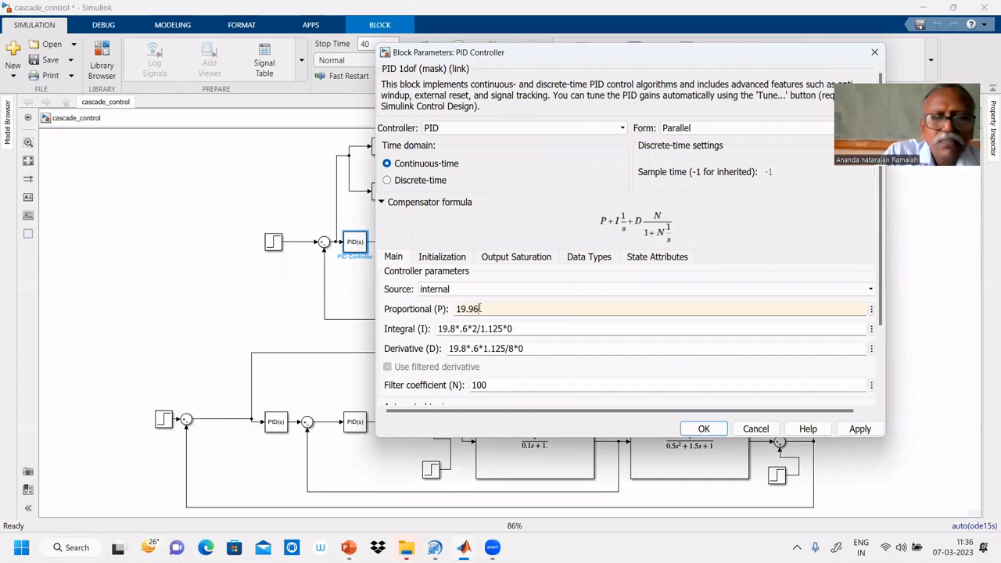
{"action": "left_click", "coordinate": [701, 433]}
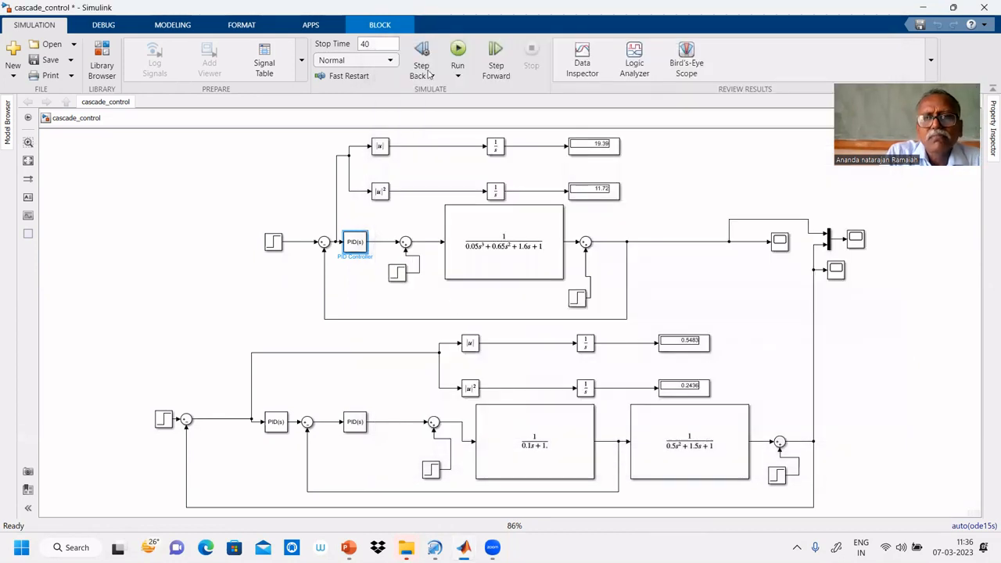
Rerun the simulation, examine the upper loop's response in its scope, and close the scope
{"action": "left_click", "coordinate": [458, 51]}
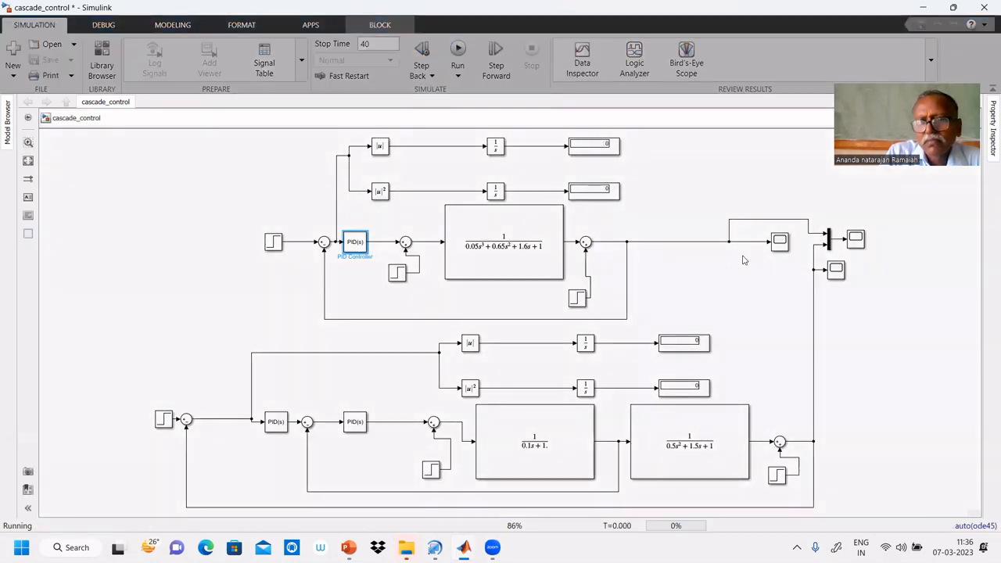
{"action": "left_click", "coordinate": [780, 244]}
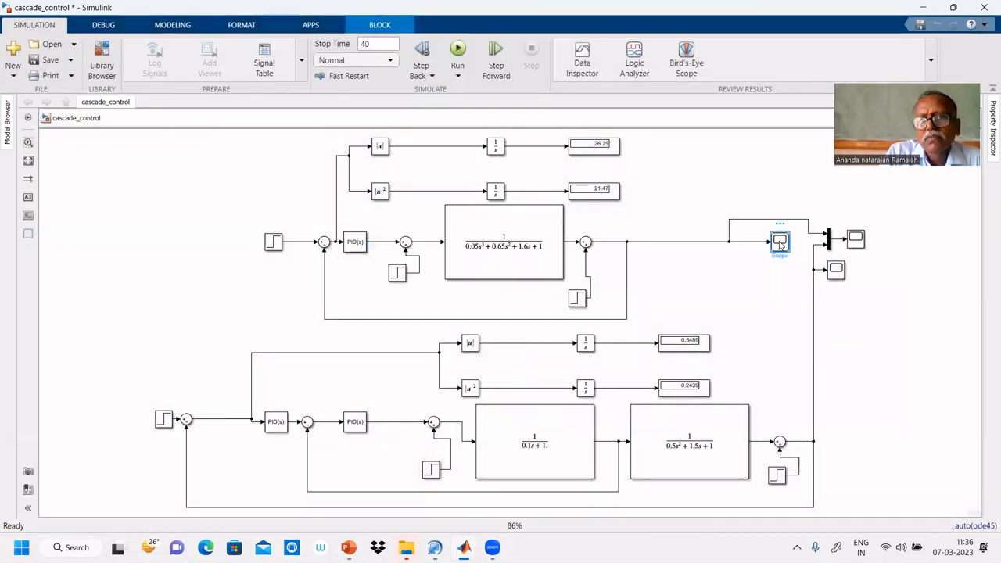
{"action": "double_click", "coordinate": [780, 242]}
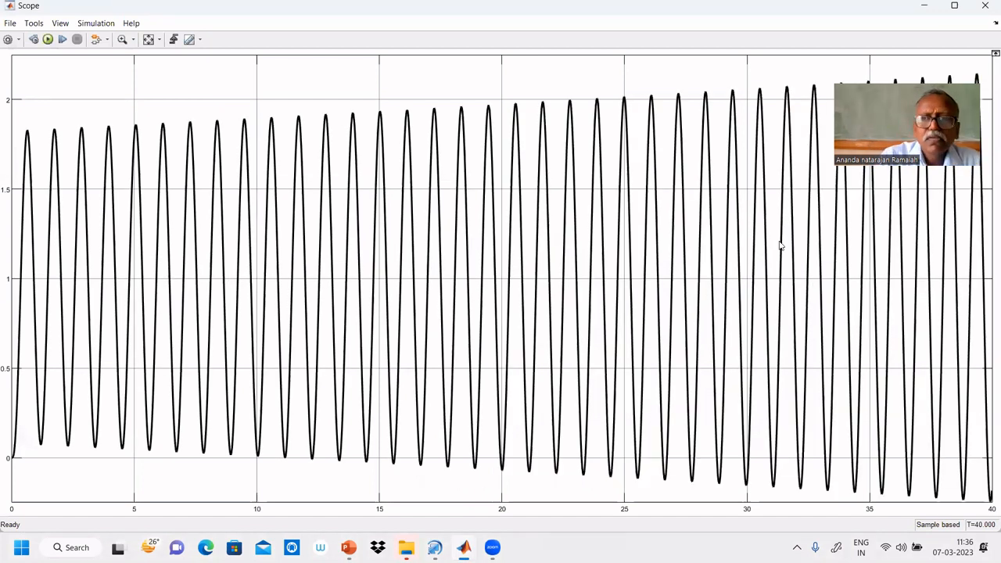
{"action": "left_click", "coordinate": [985, 8]}
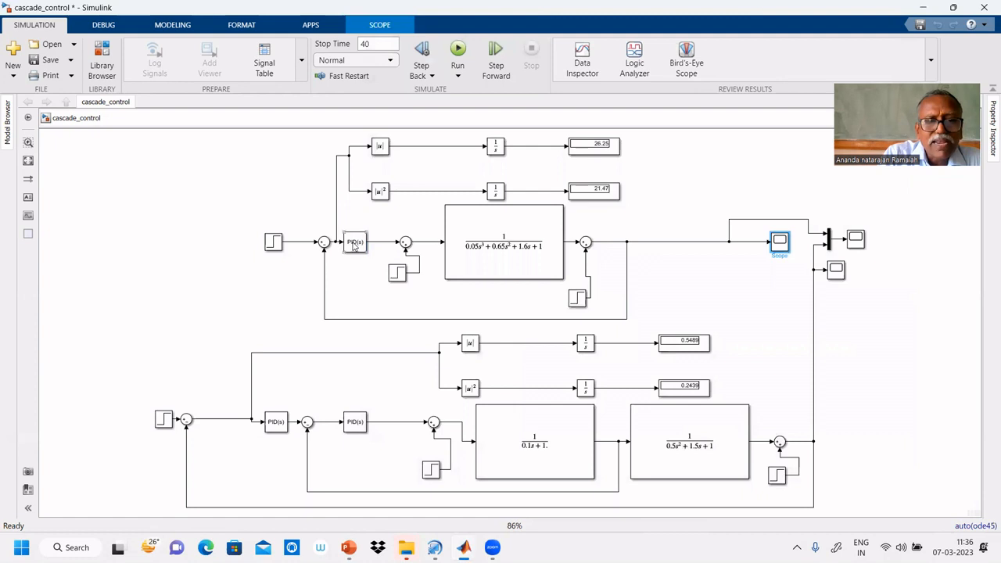
{"action": "left_click", "coordinate": [355, 242]}
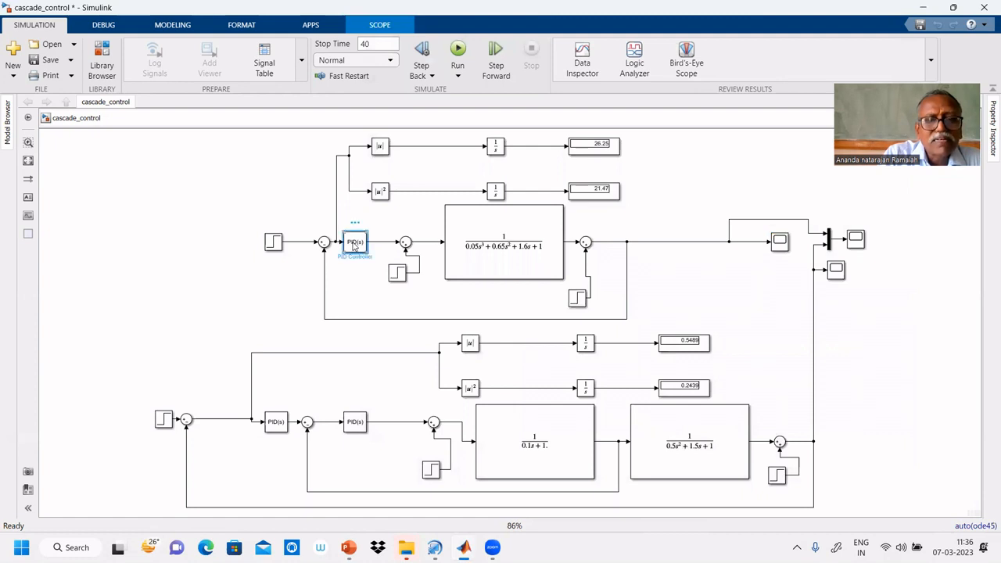
{"action": "double_click", "coordinate": [354, 242]}
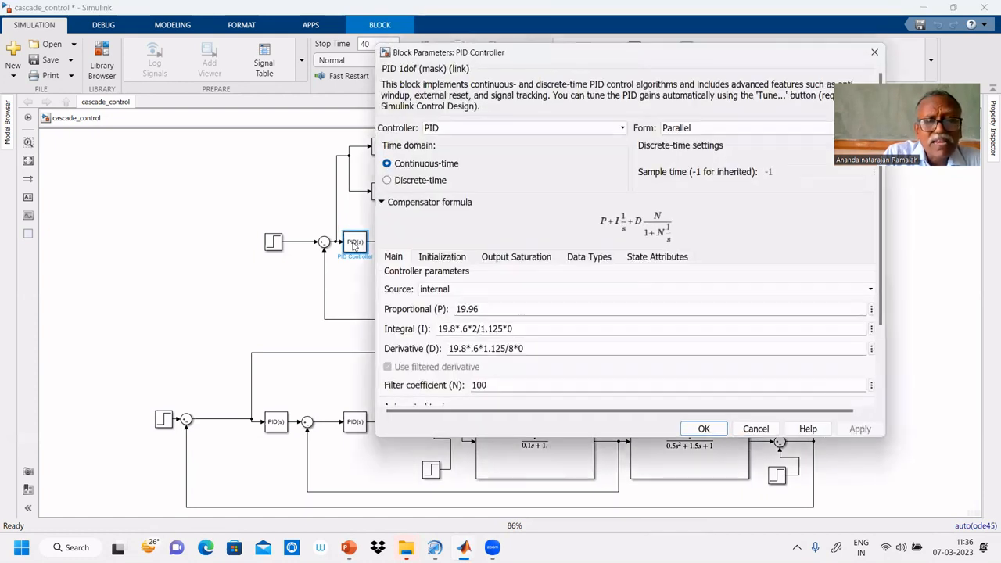
{"action": "key", "text": "Escape"}
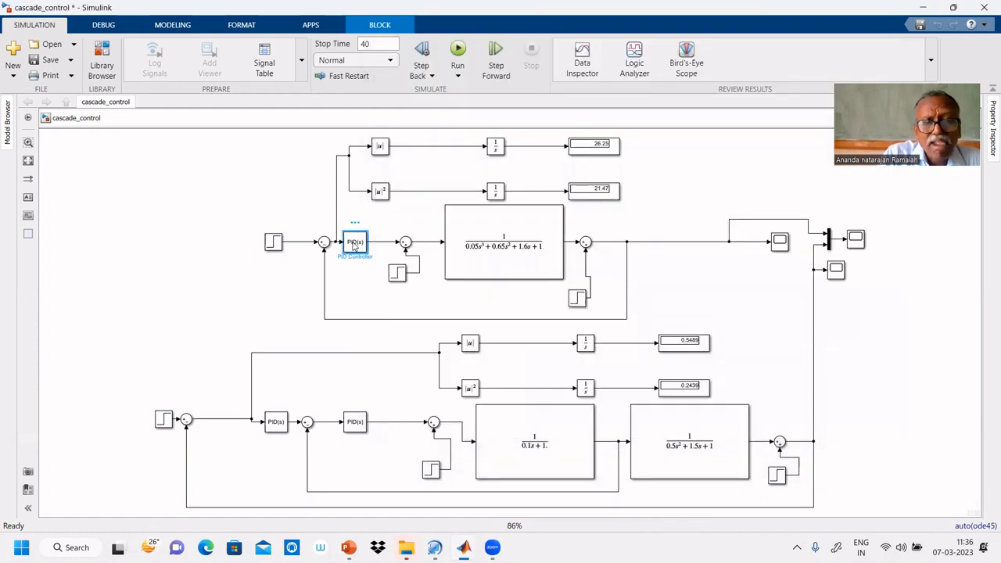
Set the proportional gain of the upper loop's PID controller to 19.8*0.6
{"action": "double_click", "coordinate": [355, 243]}
{"action": "double_click", "coordinate": [486, 308]}
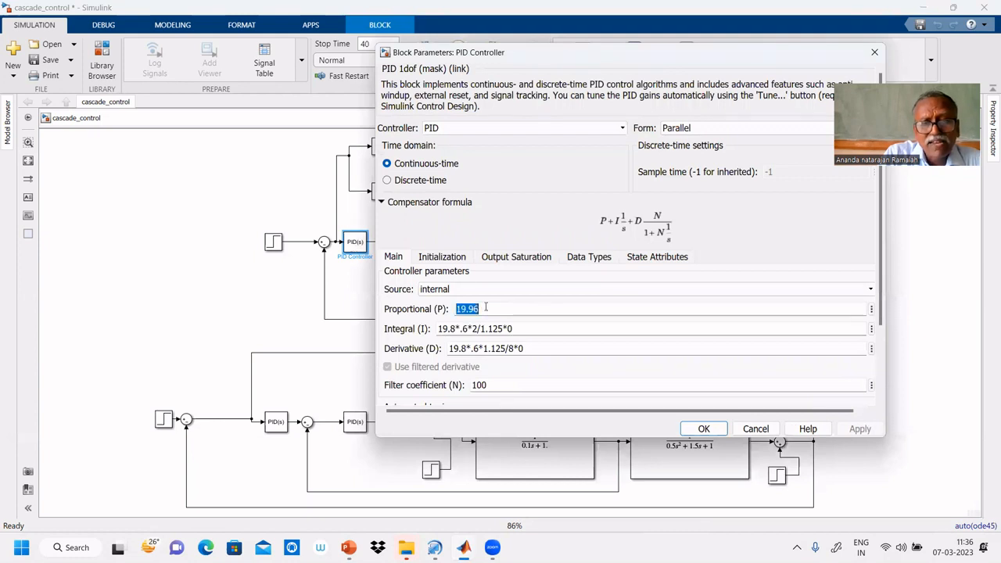
{"action": "left_click", "coordinate": [486, 308]}
{"action": "key", "text": "BackSpace"}
{"action": "key", "text": "BackSpace"}
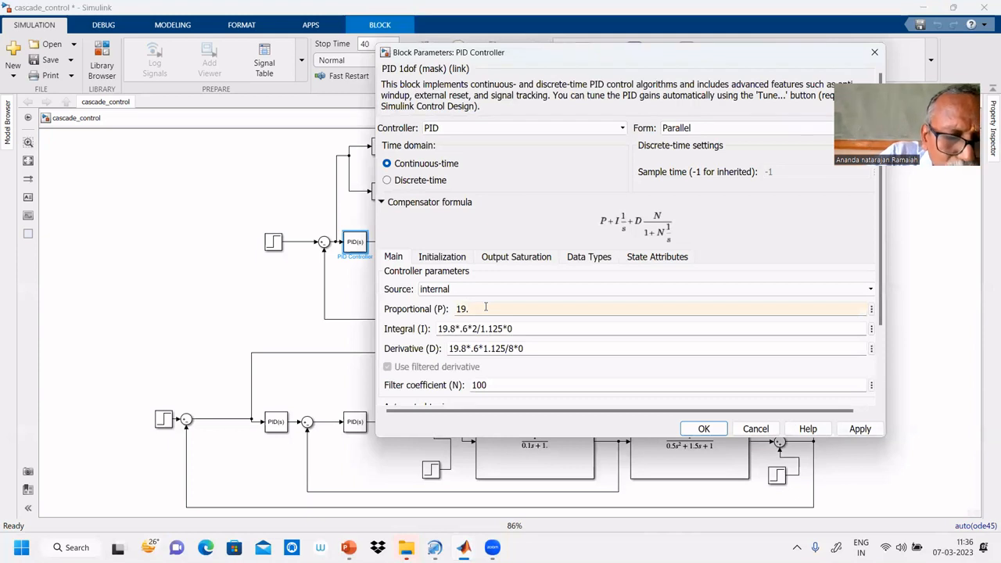
{"action": "type", "text": "8"}
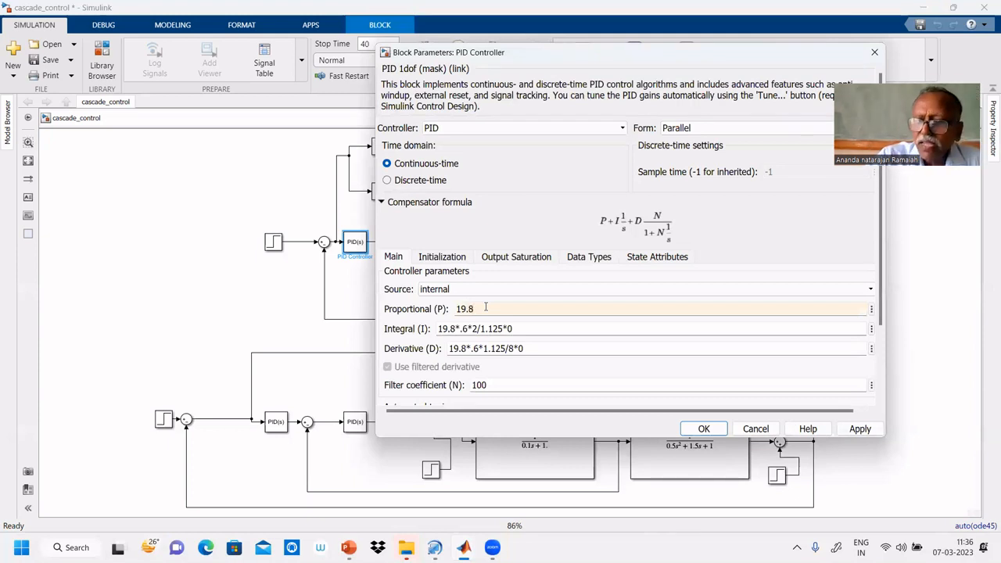
{"action": "type", "text": "*"}
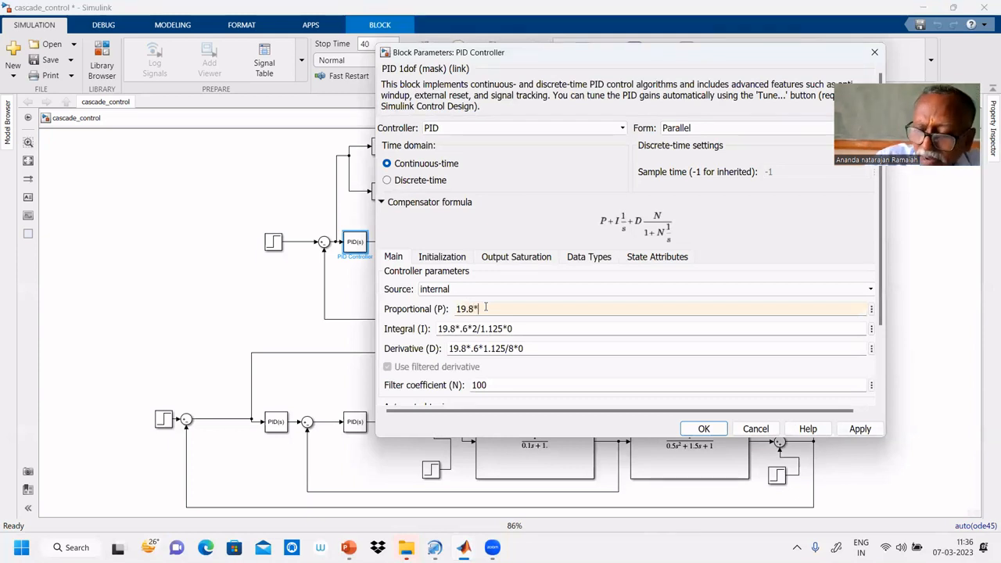
{"action": "type", "text": "0.5"}
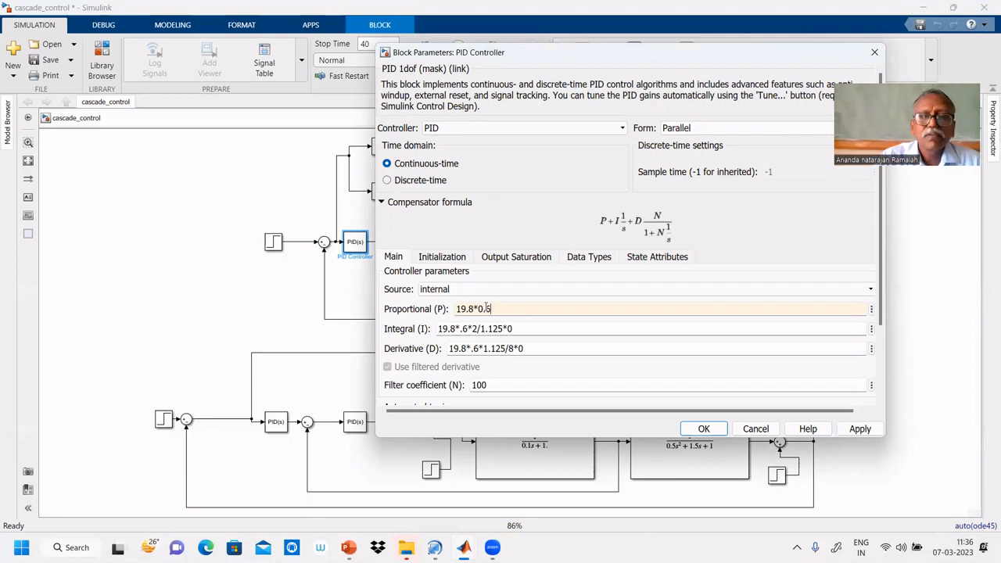
{"action": "key", "text": "BackSpace"}
{"action": "type", "text": "6"}
{"action": "key", "text": "Tab"}
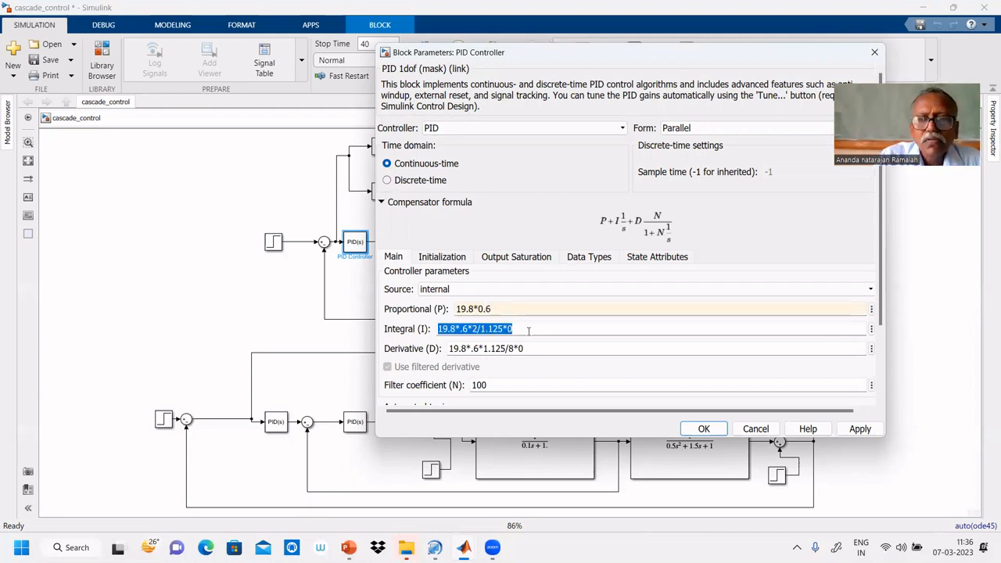
Set the upper controller's integral gain to 19.8*.6*2/1.125 and derivative gain to 19.8*.6*1.125/8, and accept the block parameters
{"action": "left_click", "coordinate": [529, 331]}
{"action": "key", "text": "BackSpace"}
{"action": "key", "text": "BackSpace"}
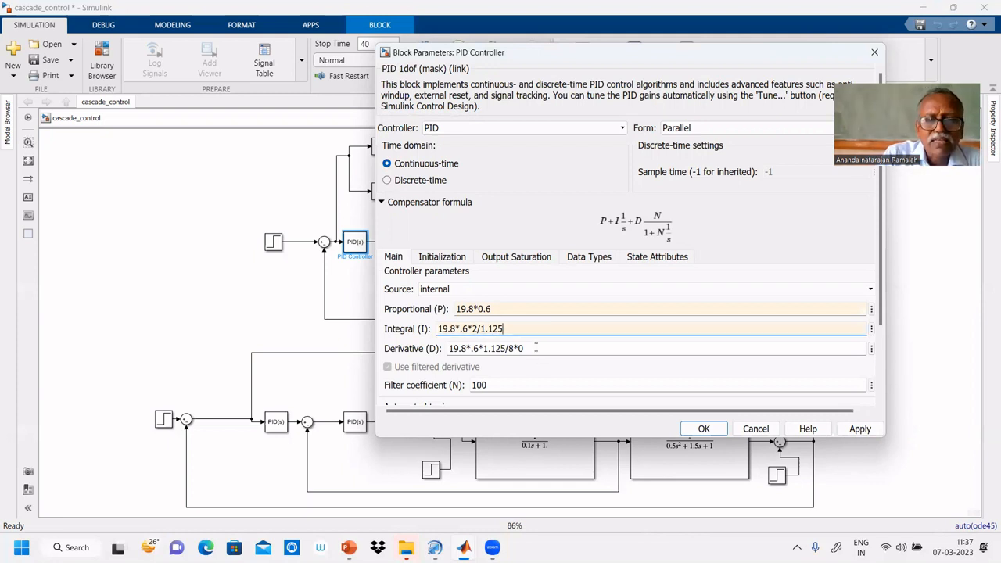
{"action": "triple_click", "coordinate": [536, 347]}
{"action": "left_click", "coordinate": [536, 347]}
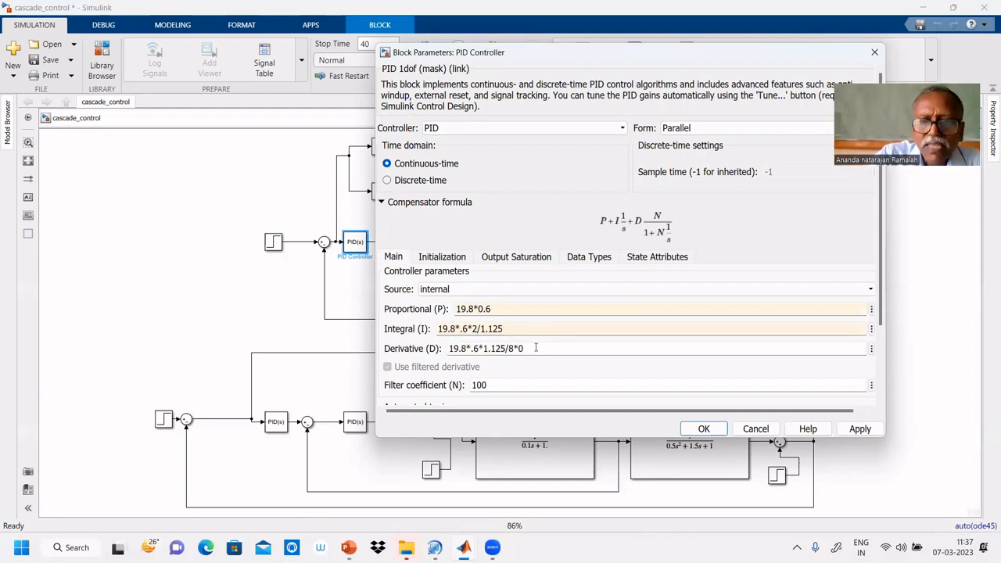
{"action": "key", "text": "BackSpace"}
{"action": "key", "text": "BackSpace"}
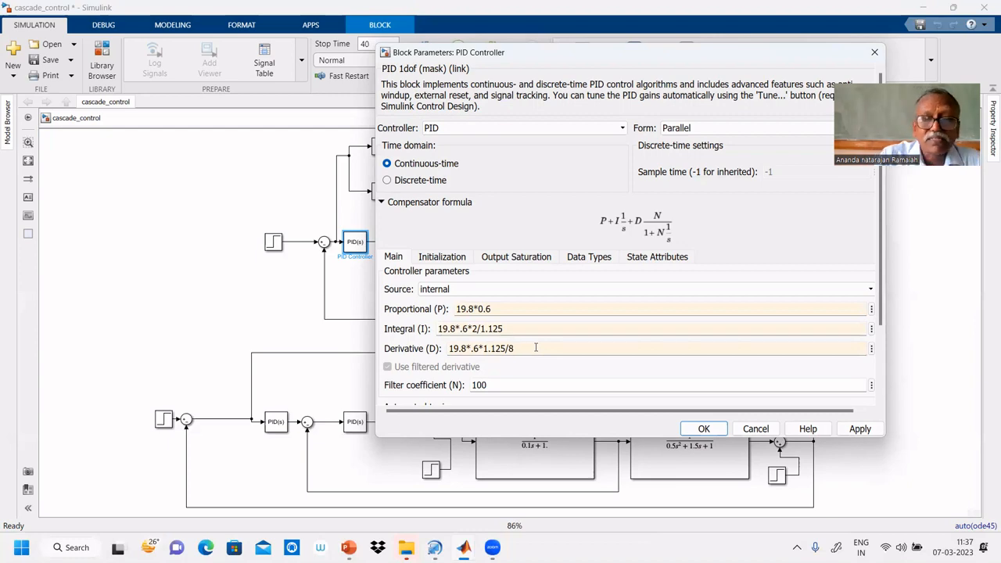
{"action": "left_click", "coordinate": [703, 432]}
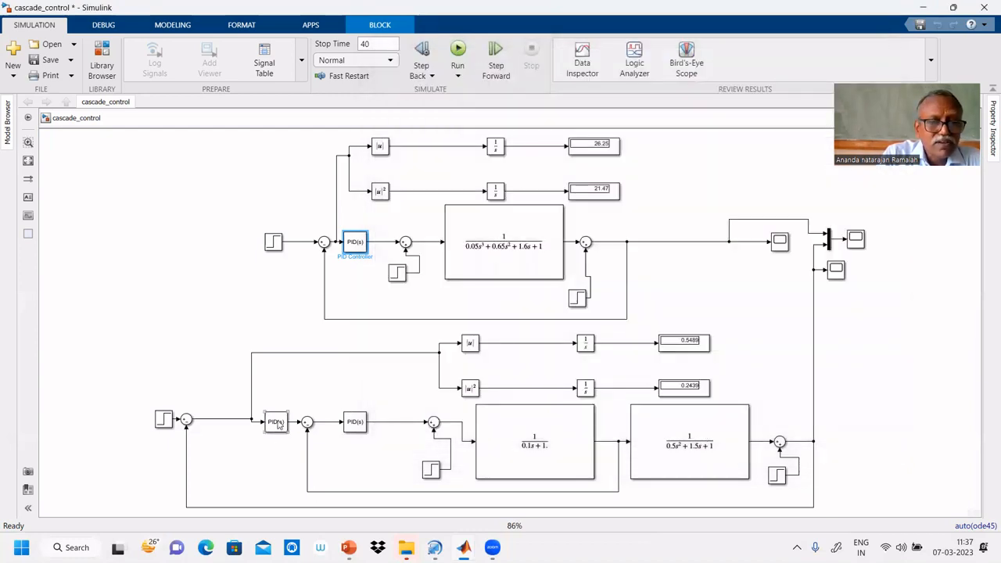
Set the proportional gain of the cascade loop's outer PID controller to 19.8*.6 and accept the block parameters
{"action": "left_click", "coordinate": [277, 423]}
{"action": "double_click", "coordinate": [277, 423]}
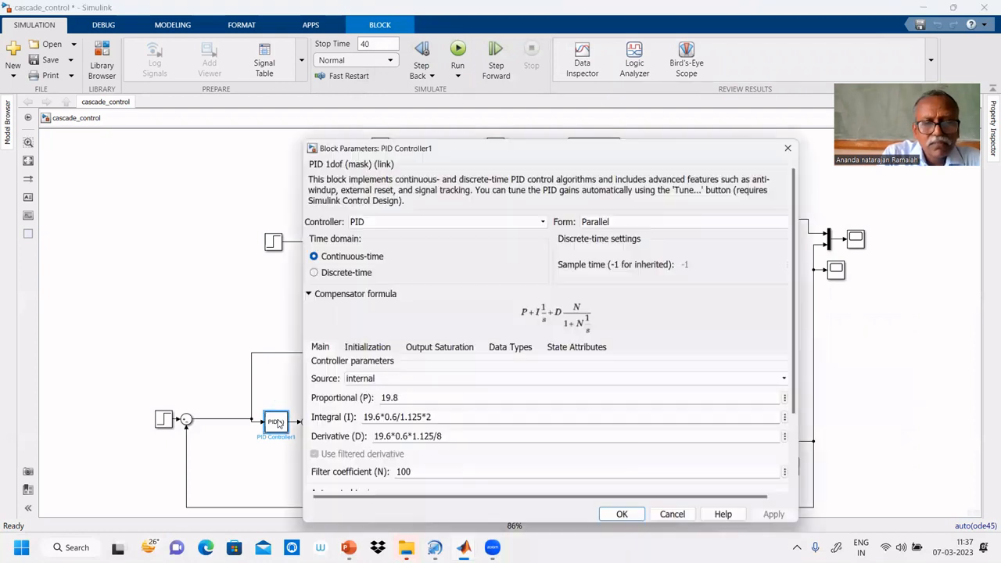
{"action": "double_click", "coordinate": [406, 400]}
{"action": "left_click", "coordinate": [406, 400]}
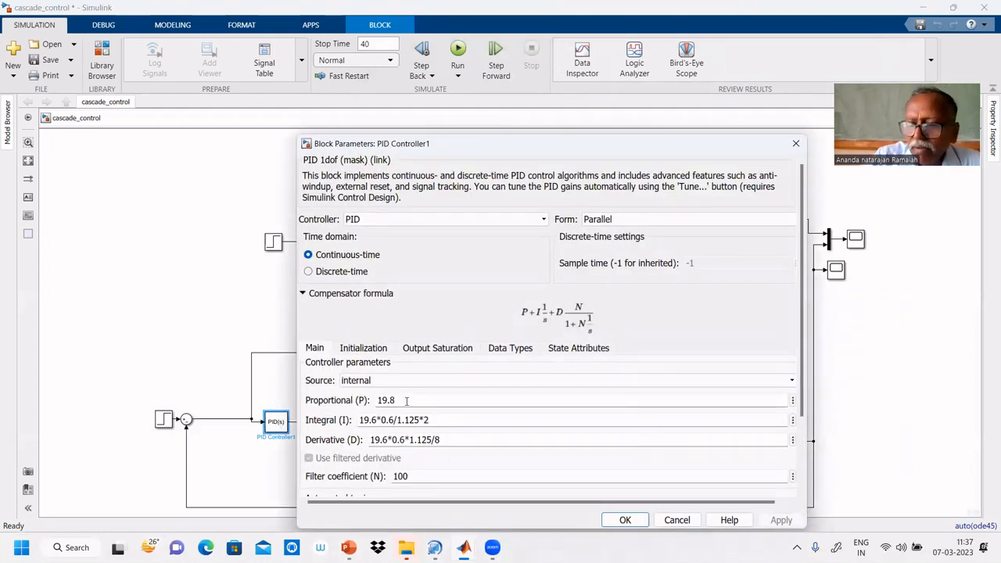
{"action": "type", "text": "*.5"}
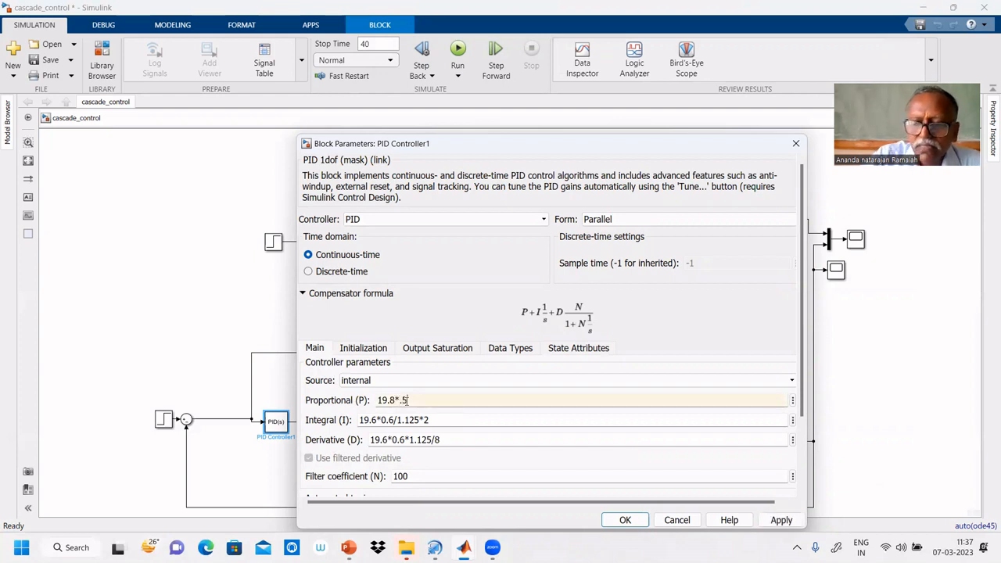
{"action": "key", "text": "BackSpace"}
{"action": "type", "text": "6"}
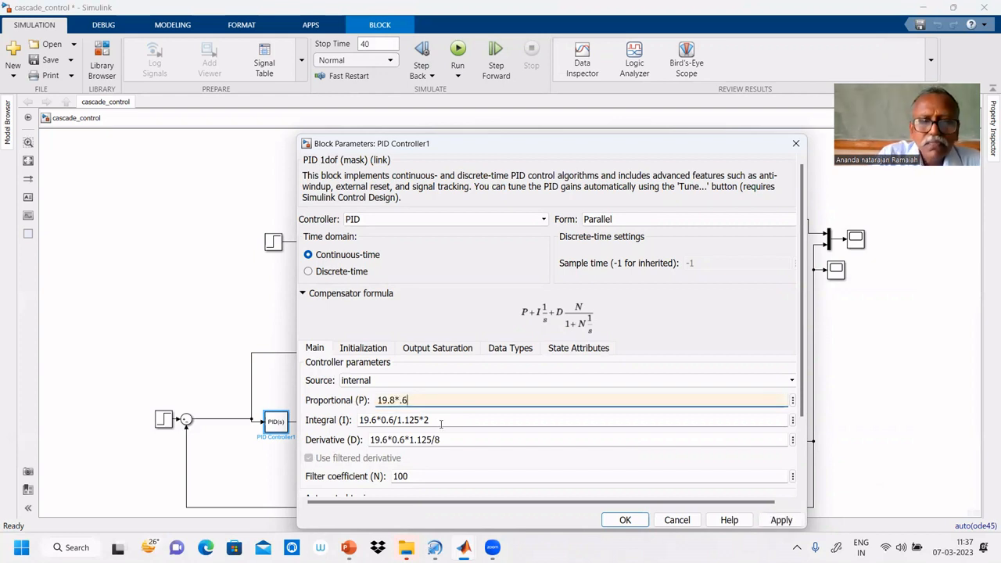
{"action": "key", "text": "Tab"}
{"action": "left_click", "coordinate": [440, 419]}
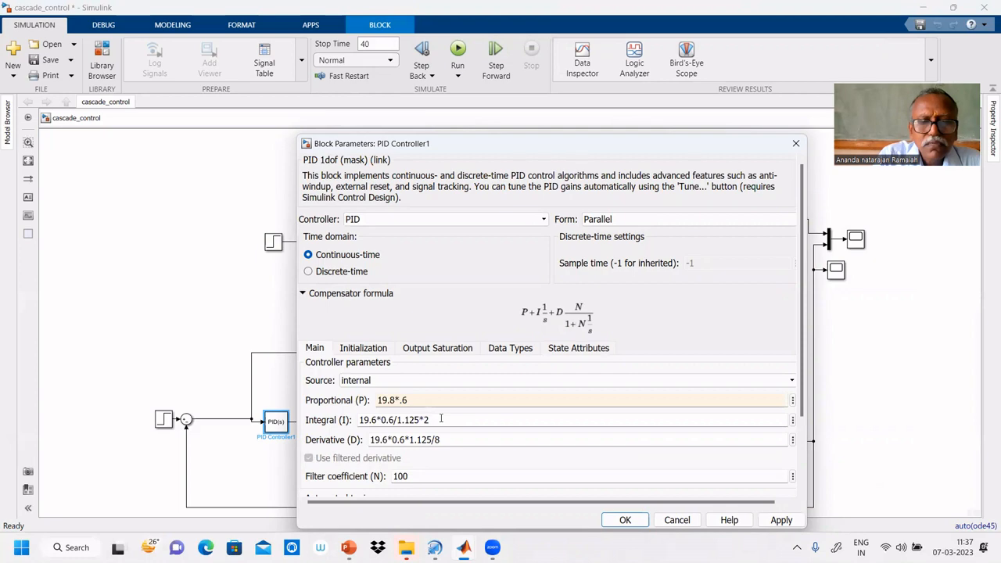
{"action": "left_click", "coordinate": [626, 520]}
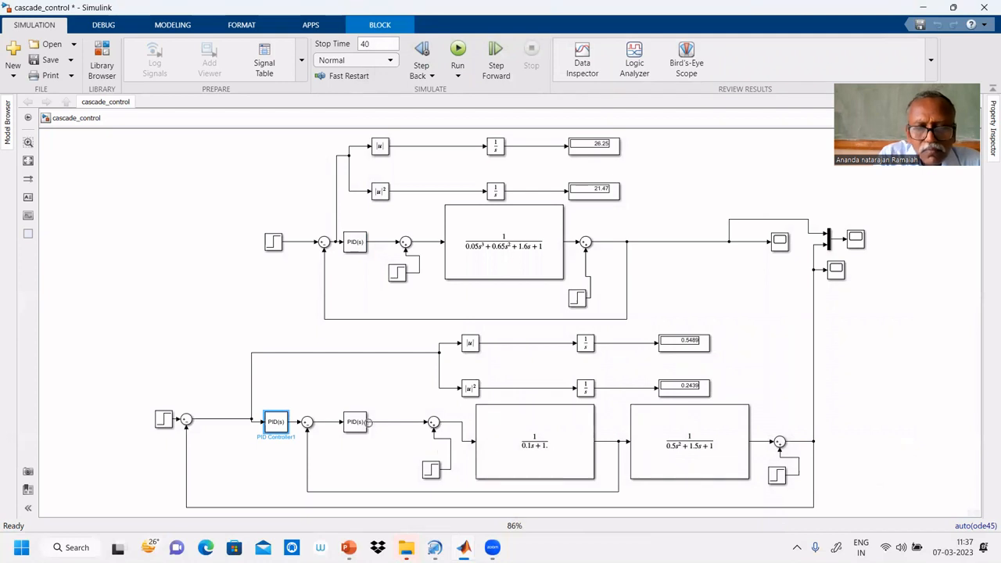
Check the gains of the cascade loop's inner PID controller and run the simulation
{"action": "left_click", "coordinate": [355, 423]}
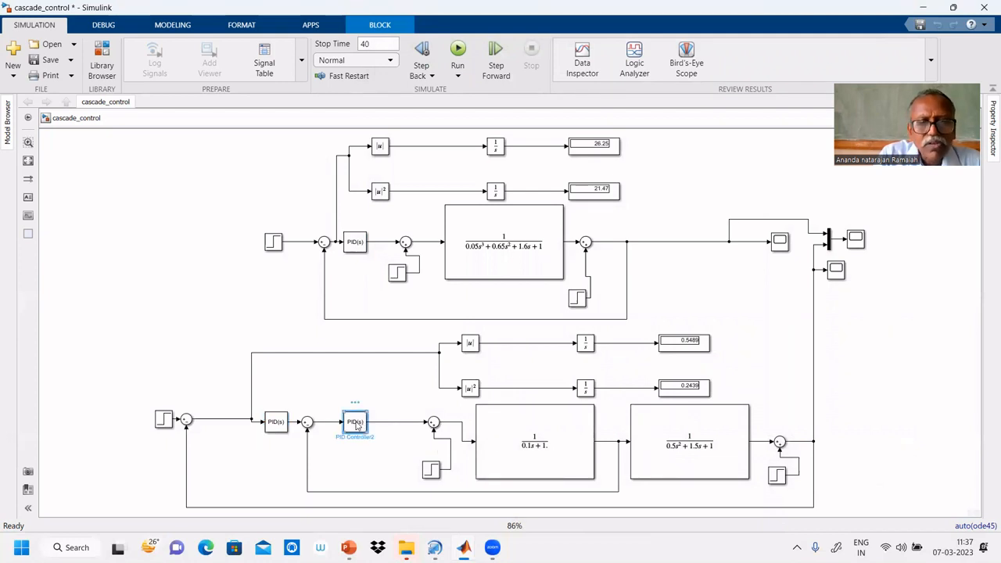
{"action": "double_click", "coordinate": [357, 425]}
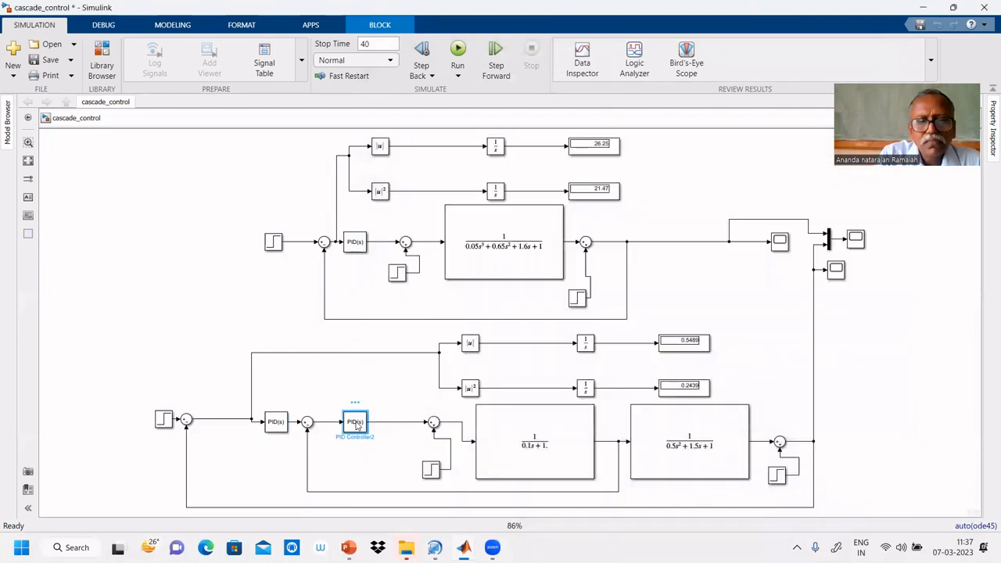
{"action": "double_click", "coordinate": [356, 425]}
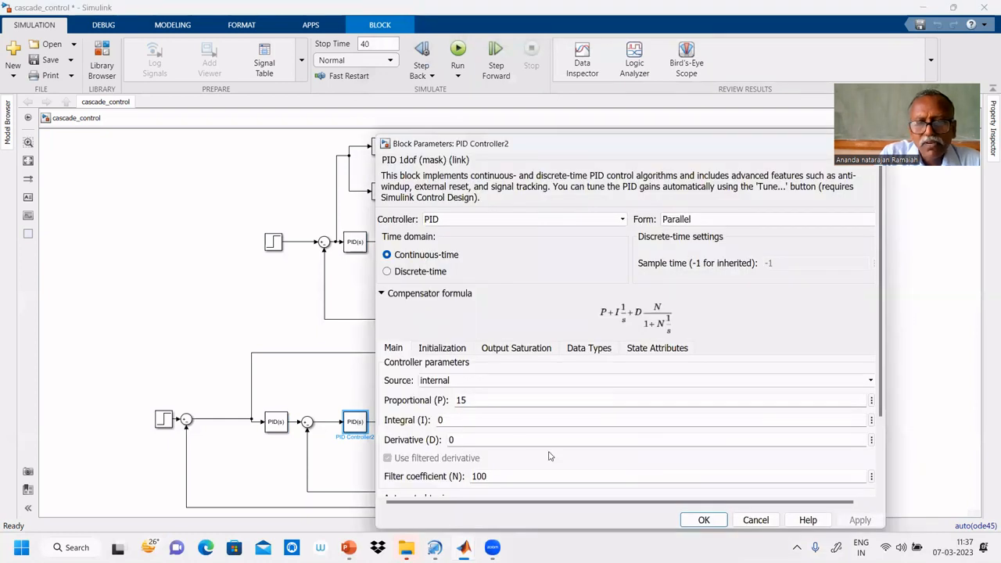
{"action": "left_click", "coordinate": [704, 520]}
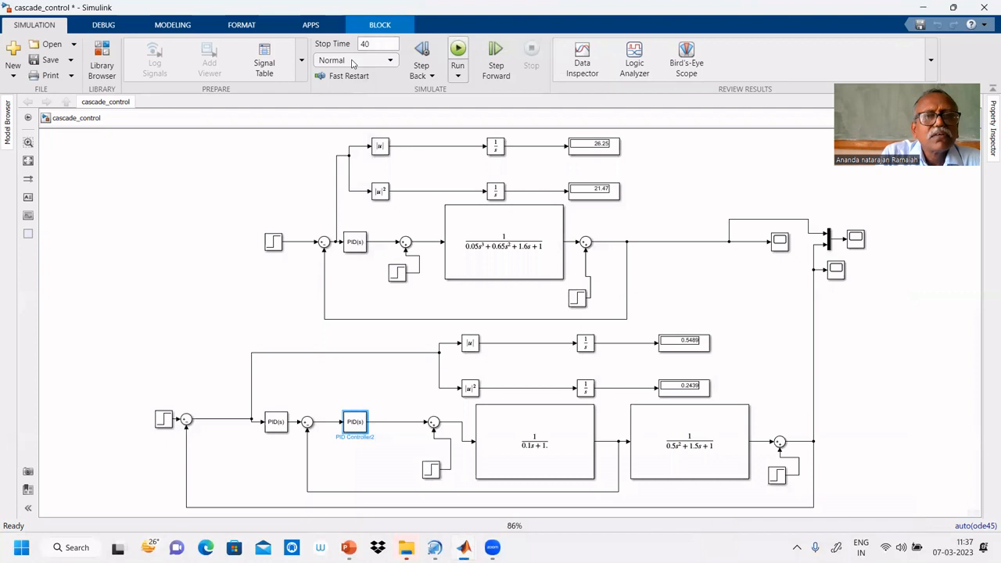
{"action": "left_click", "coordinate": [458, 49]}
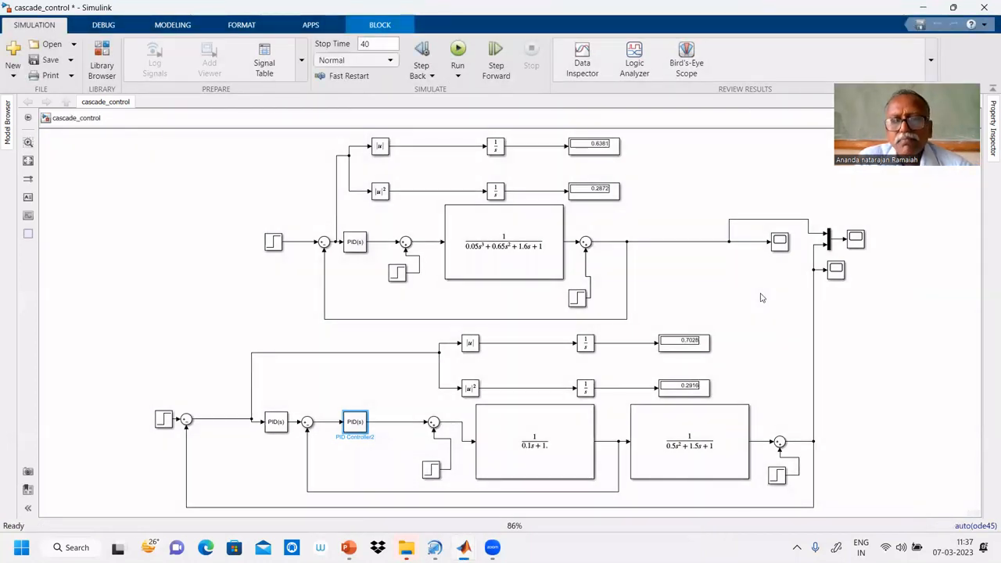
Check the parameters of the disturbance step entering before the upper loop's process and rerun the simulation
{"action": "double_click", "coordinate": [398, 272]}
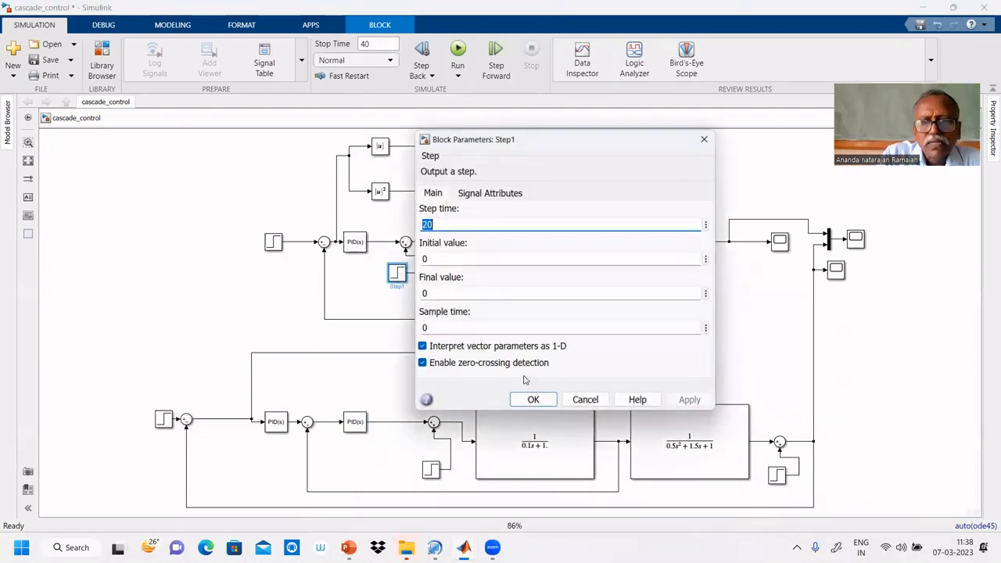
{"action": "left_click", "coordinate": [533, 400]}
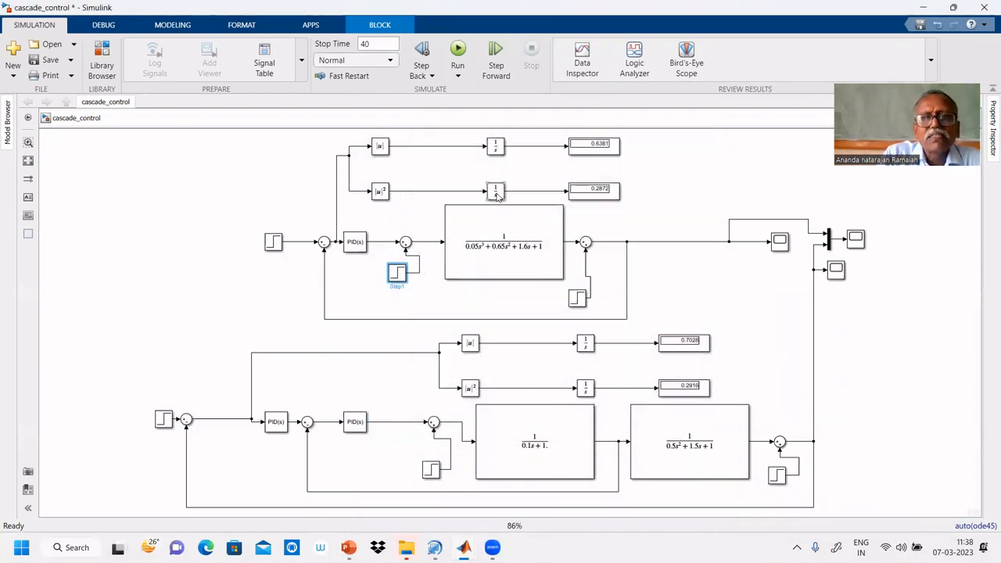
{"action": "left_click", "coordinate": [458, 49]}
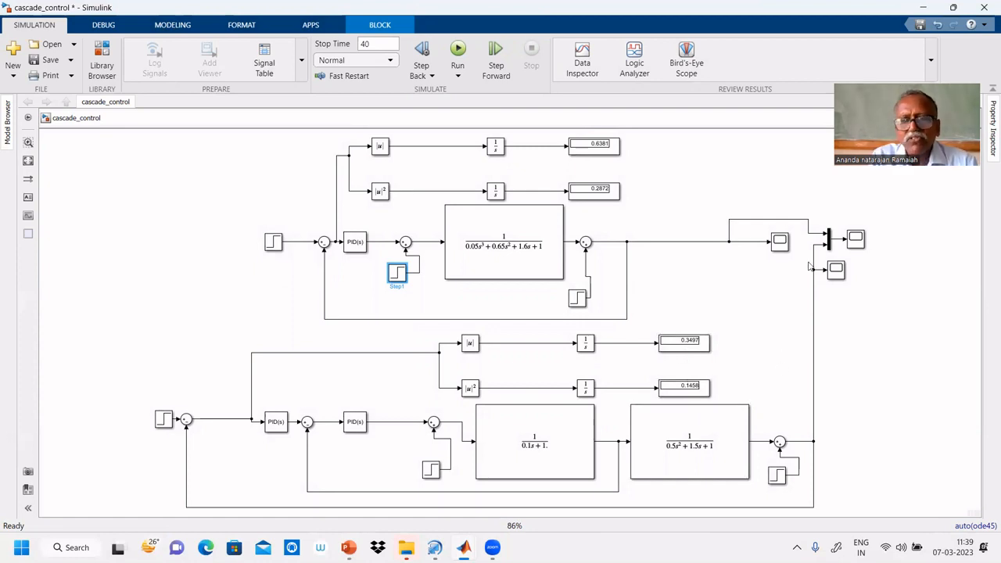
Compare the single-loop and cascade responses in the combined scope fed by the mux, and minimize the scope
{"action": "left_click", "coordinate": [356, 423]}
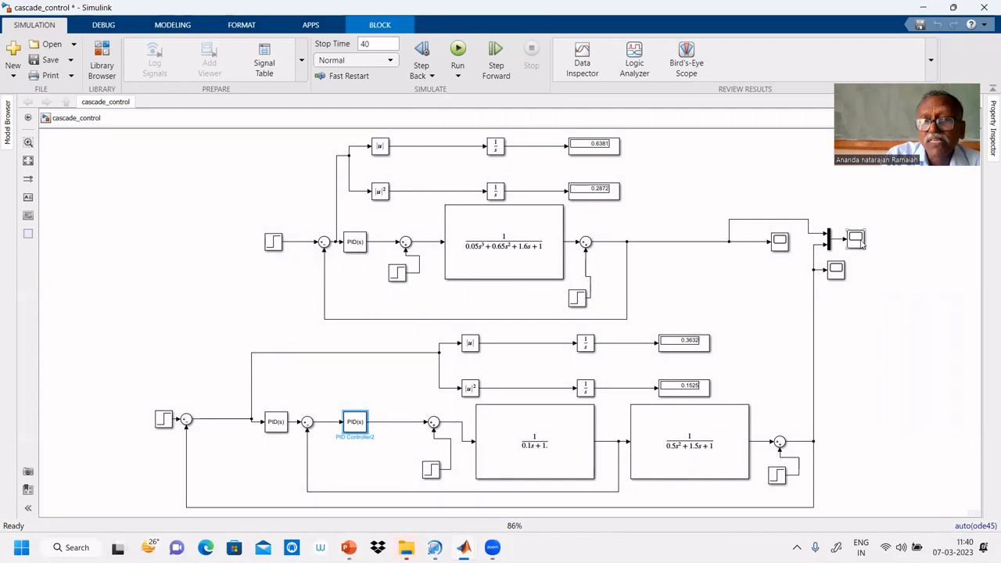
{"action": "double_click", "coordinate": [856, 239]}
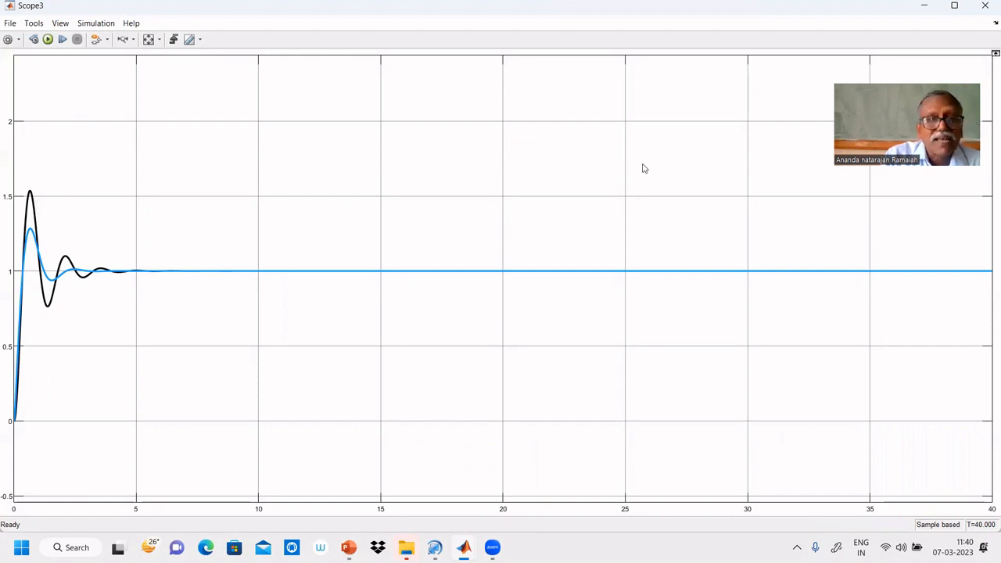
{"action": "left_click", "coordinate": [924, 6]}
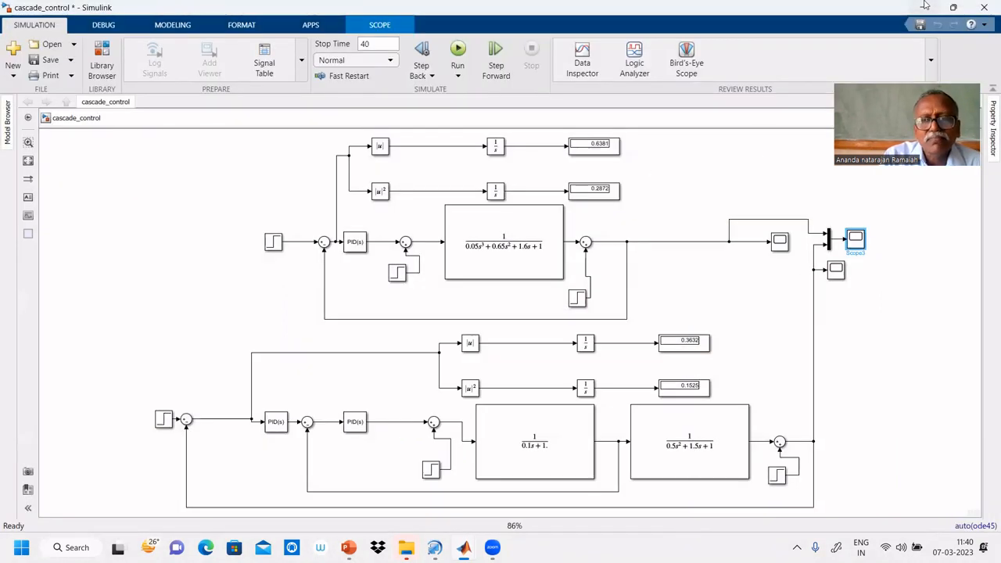
Set the final value of the disturbance step before the upper loop's process to 1 and accept the block parameters
{"action": "left_click", "coordinate": [397, 275]}
{"action": "double_click", "coordinate": [397, 276]}
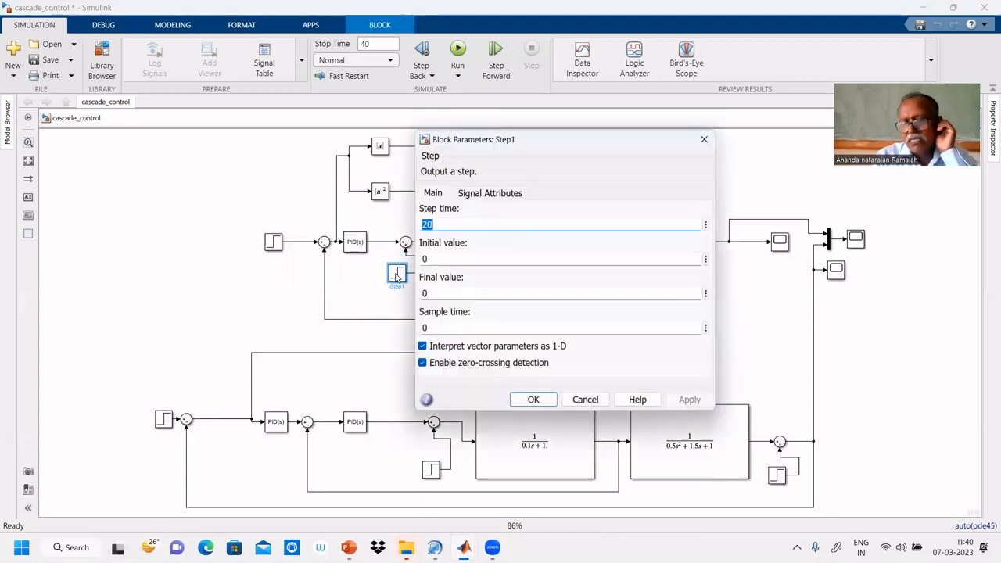
{"action": "left_click", "coordinate": [534, 399]}
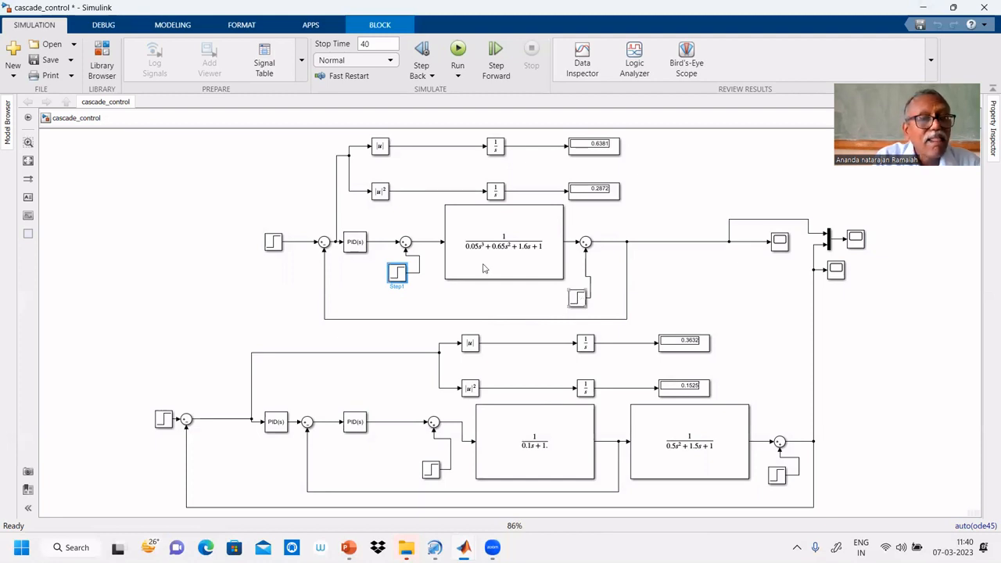
{"action": "double_click", "coordinate": [397, 274]}
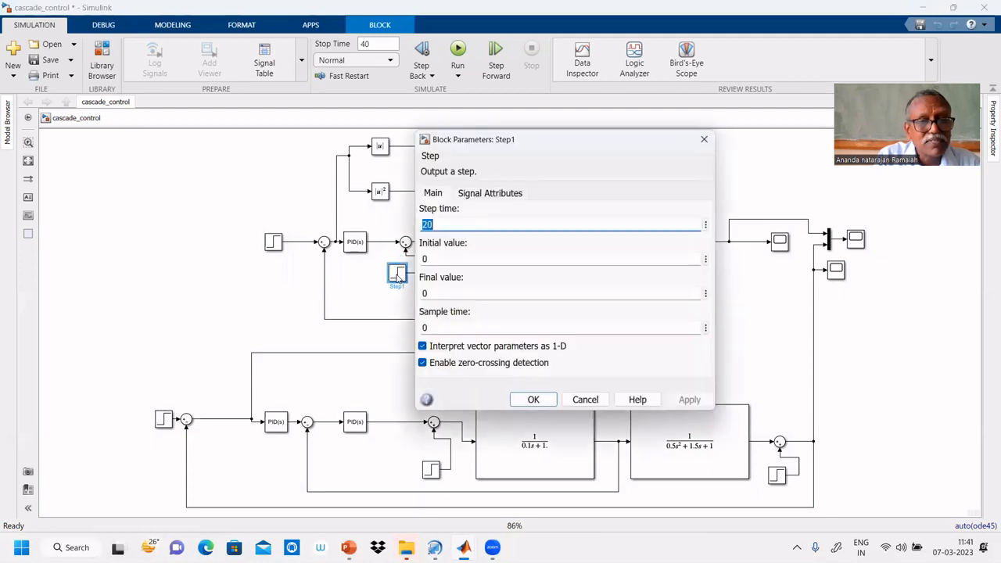
{"action": "double_click", "coordinate": [440, 290]}
{"action": "type", "text": "1"}
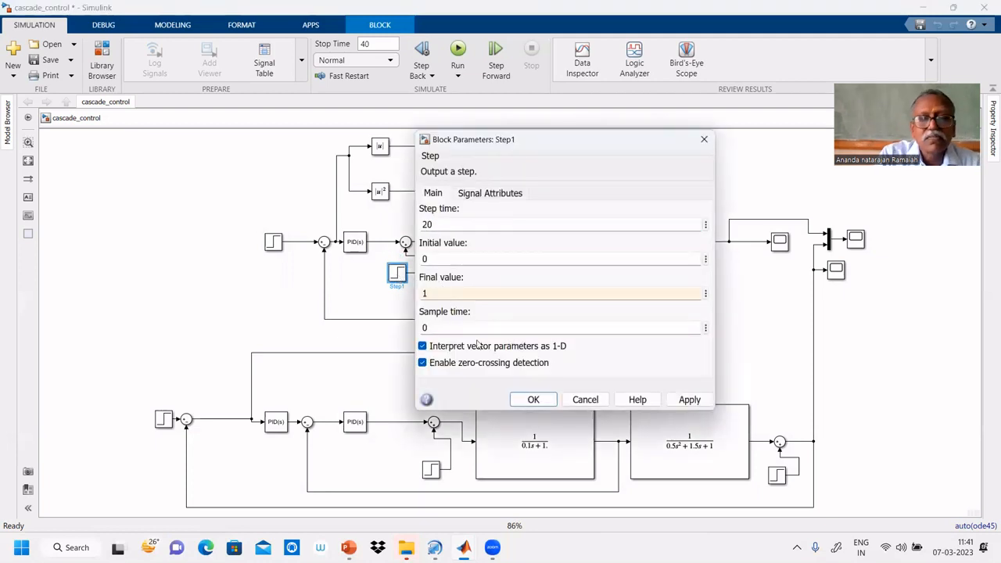
{"action": "left_click", "coordinate": [522, 402]}
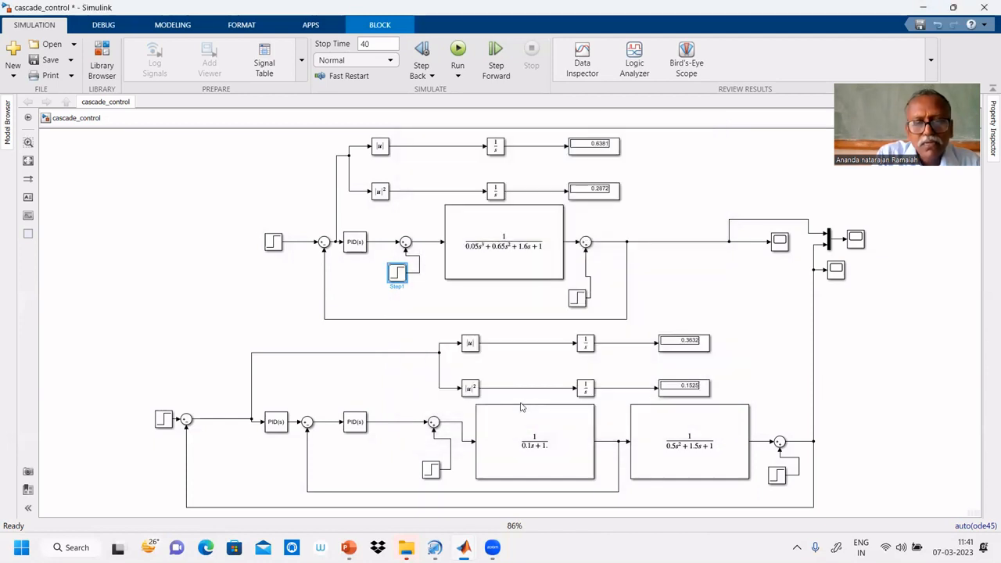
Set the final value of the disturbance step before the cascade loop's inner process to 1 and run the simulation
{"action": "double_click", "coordinate": [431, 470]}
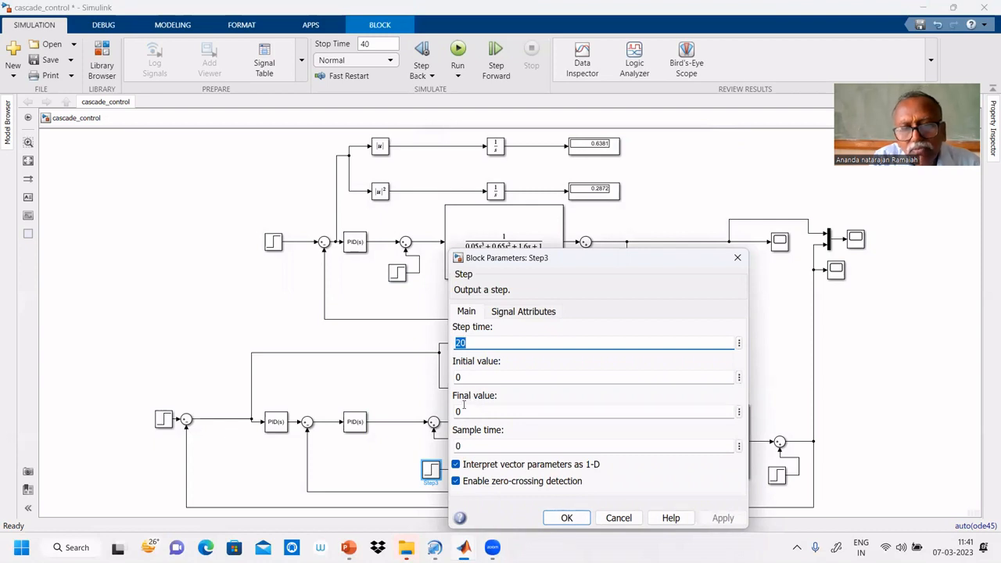
{"action": "double_click", "coordinate": [462, 411]}
{"action": "type", "text": "1"}
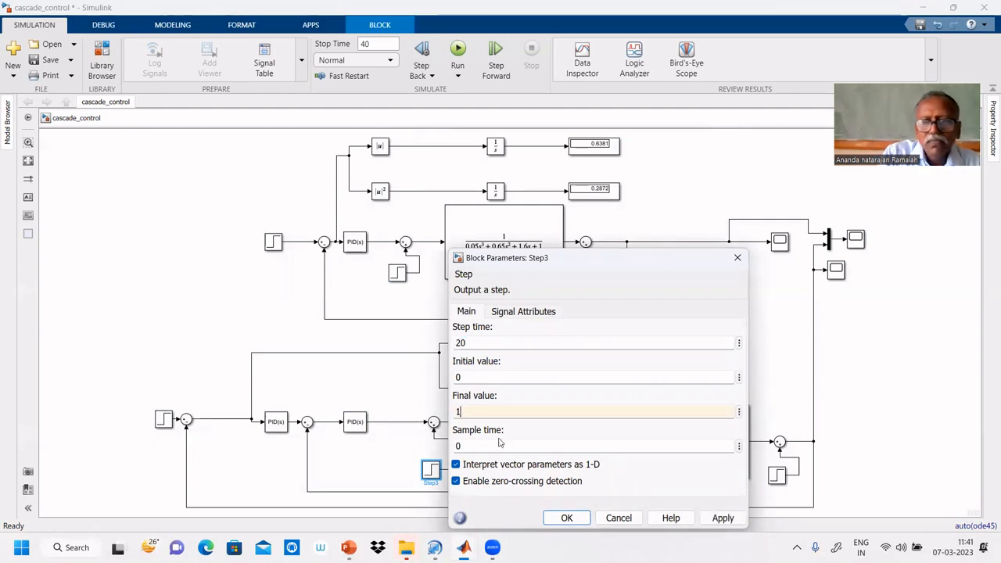
{"action": "left_click", "coordinate": [567, 517]}
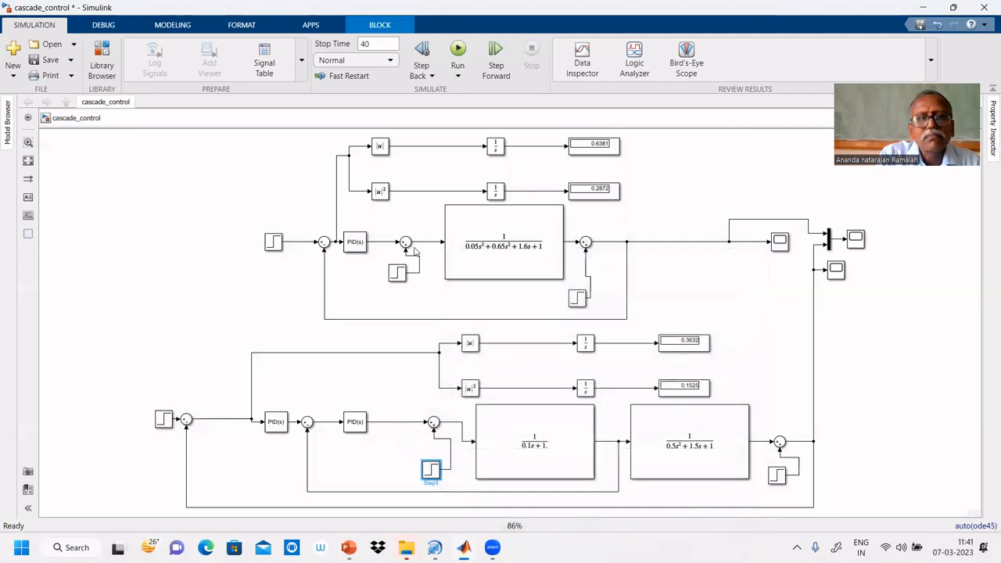
{"action": "left_click", "coordinate": [464, 63]}
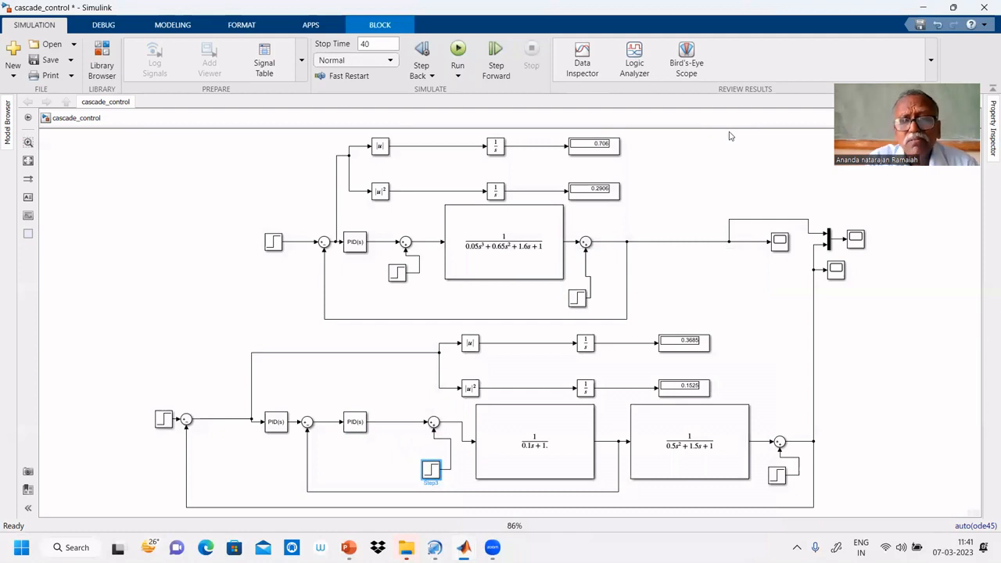
Set the final value of the single loop's setpoint step to 0 and accept the block parameters
{"action": "double_click", "coordinate": [273, 244]}
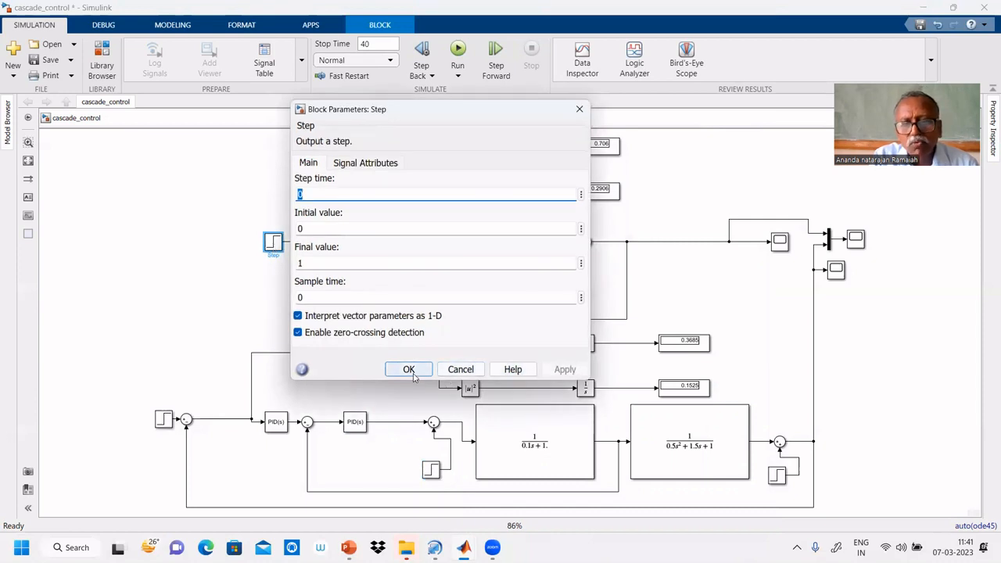
{"action": "left_click", "coordinate": [406, 370]}
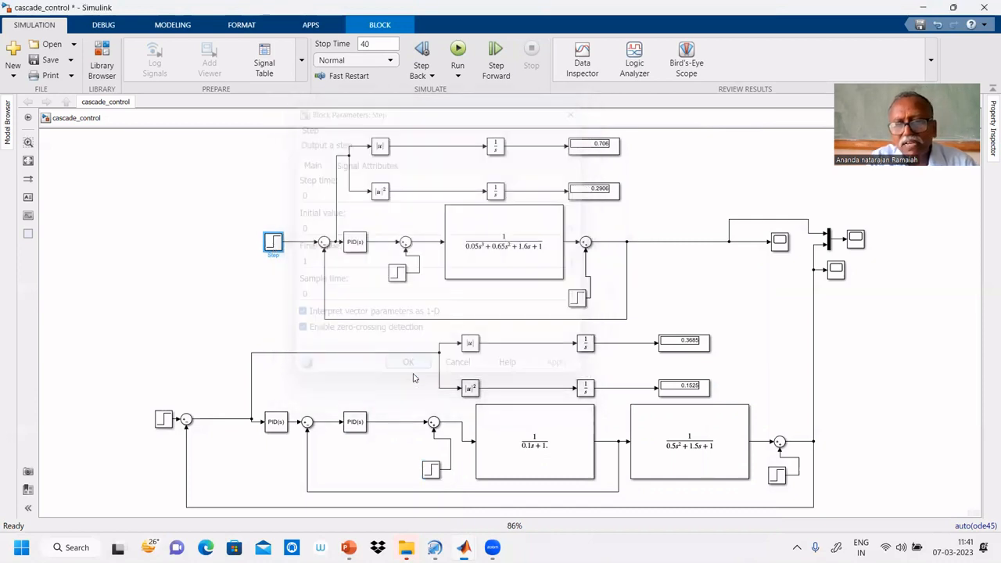
{"action": "double_click", "coordinate": [276, 247]}
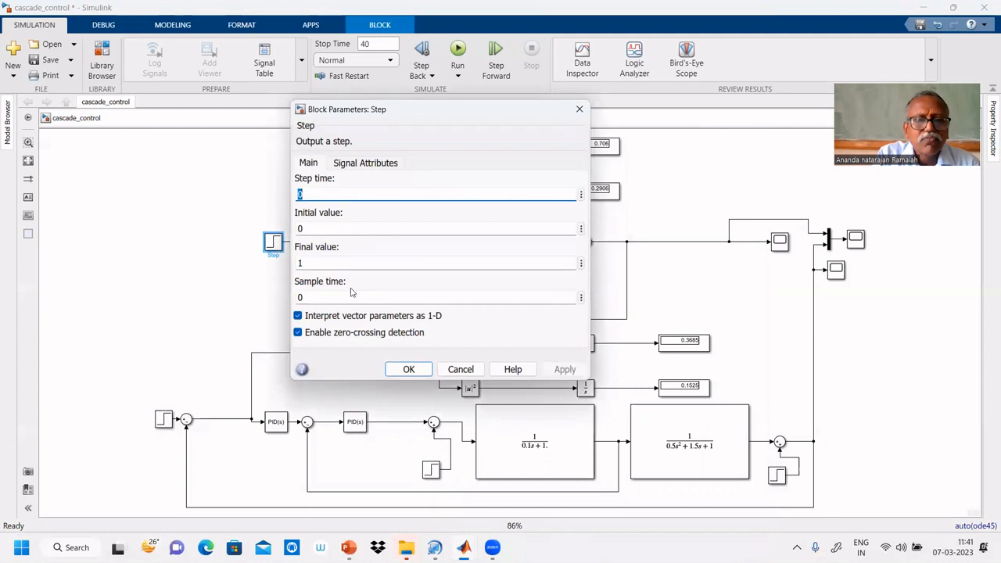
{"action": "left_click", "coordinate": [310, 263]}
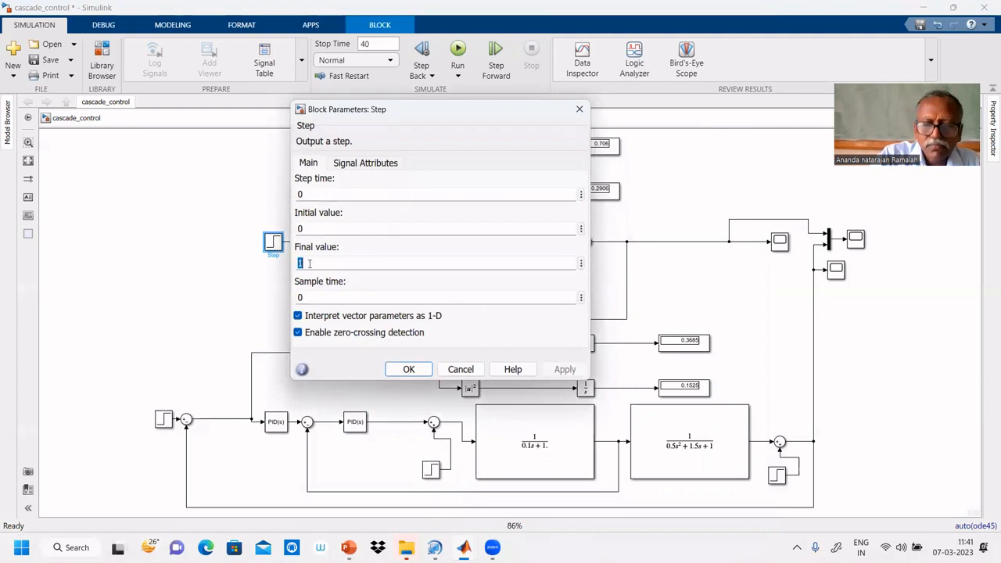
{"action": "type", "text": "0"}
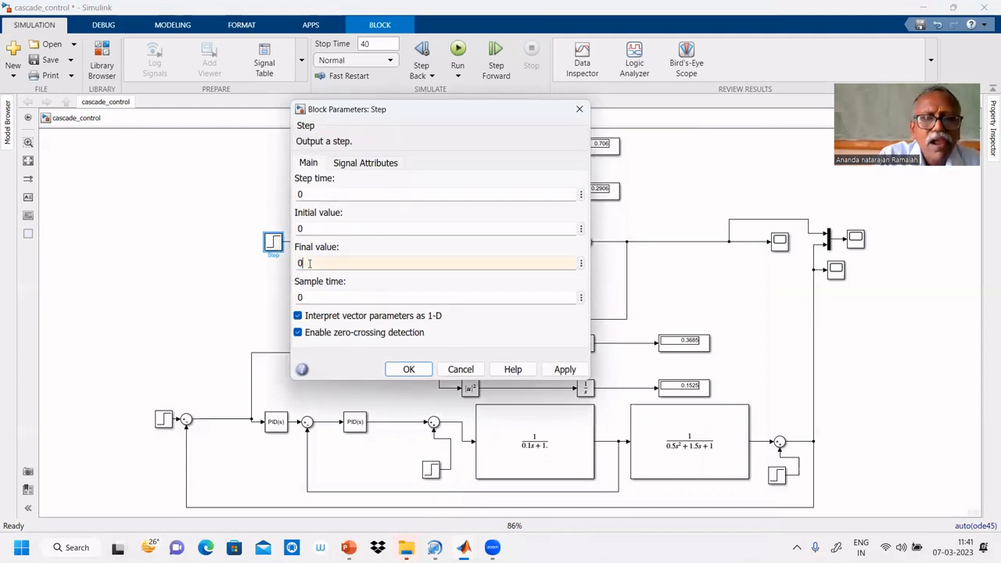
{"action": "left_click", "coordinate": [405, 373]}
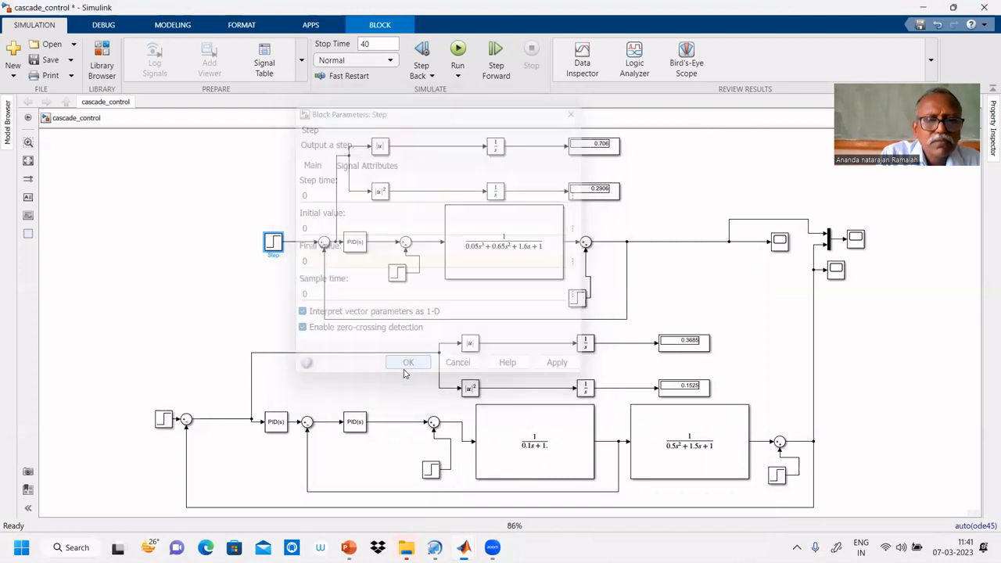
Set the final value of the cascade loop's setpoint step to 0 and rerun the simulation
{"action": "double_click", "coordinate": [164, 419]}
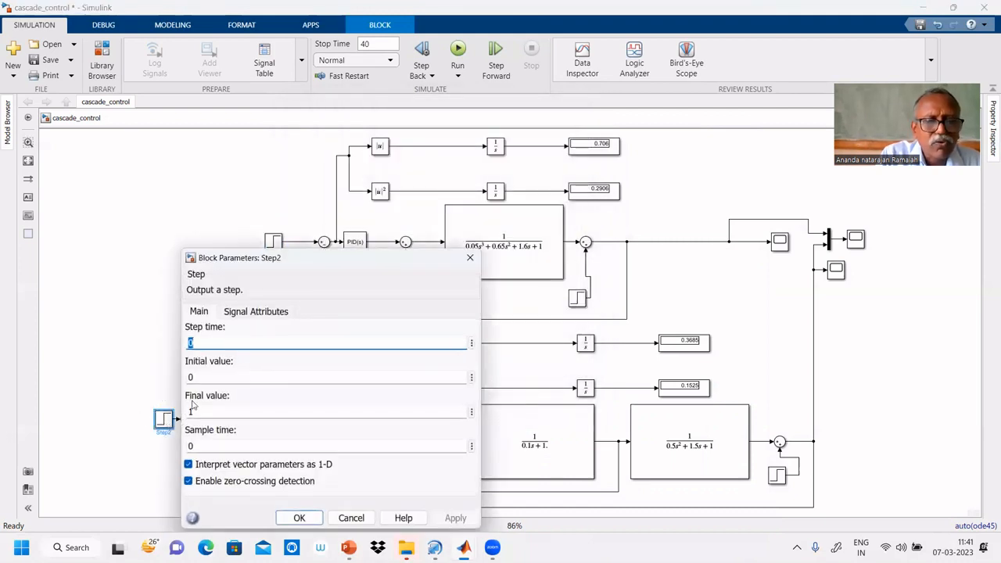
{"action": "double_click", "coordinate": [203, 412]}
{"action": "type", "text": "0"}
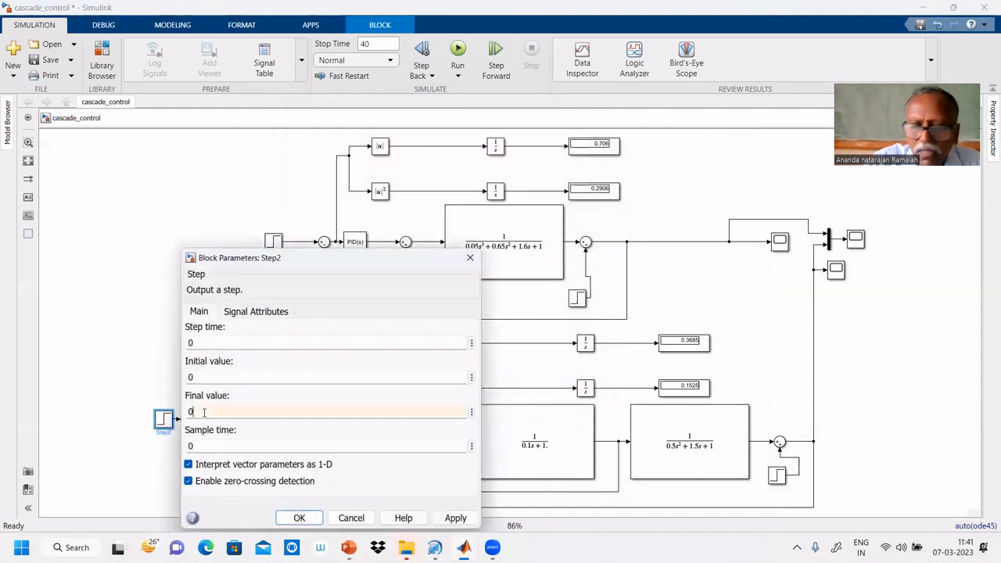
{"action": "left_click", "coordinate": [300, 518]}
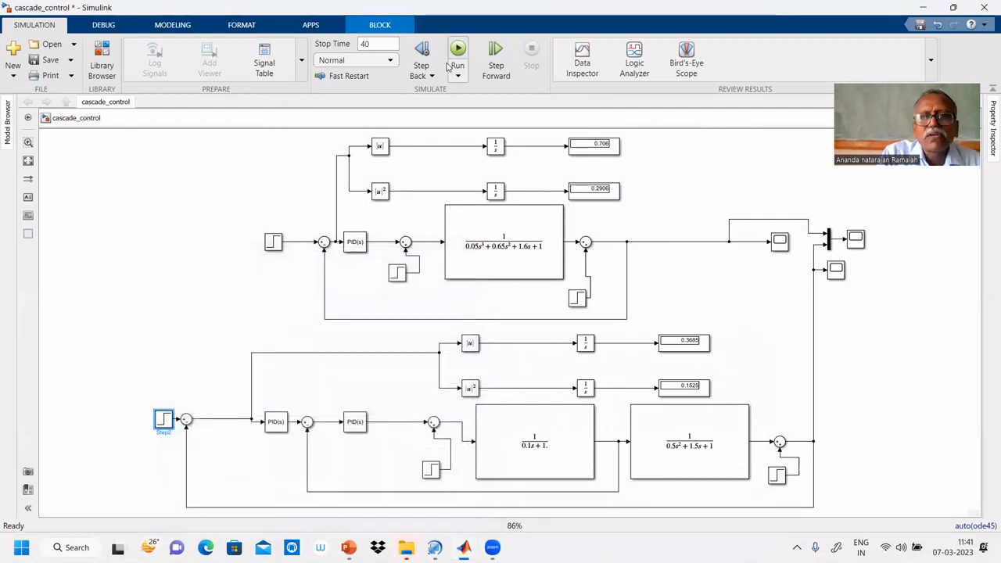
{"action": "left_click", "coordinate": [457, 52]}
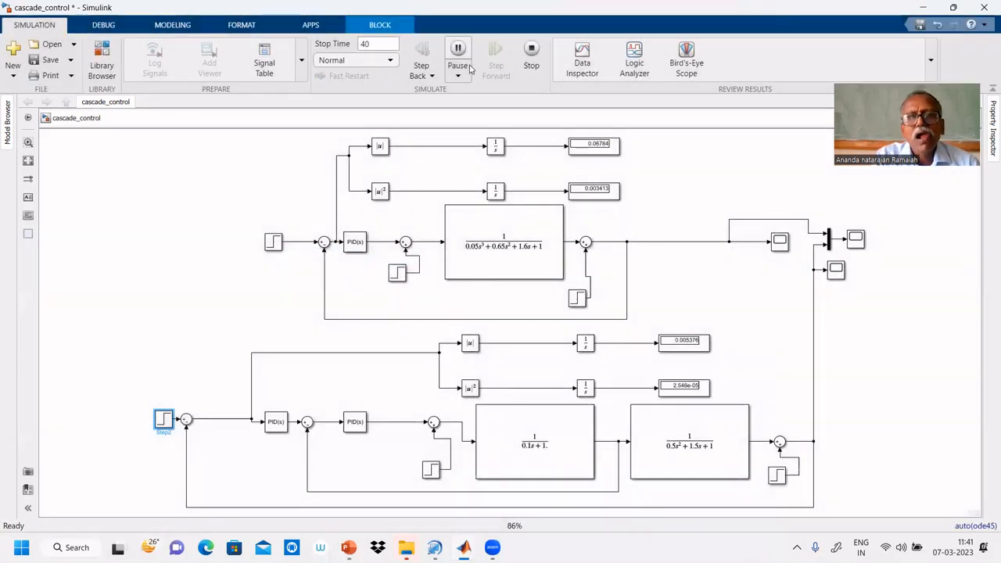
{"action": "left_click", "coordinate": [500, 70]}
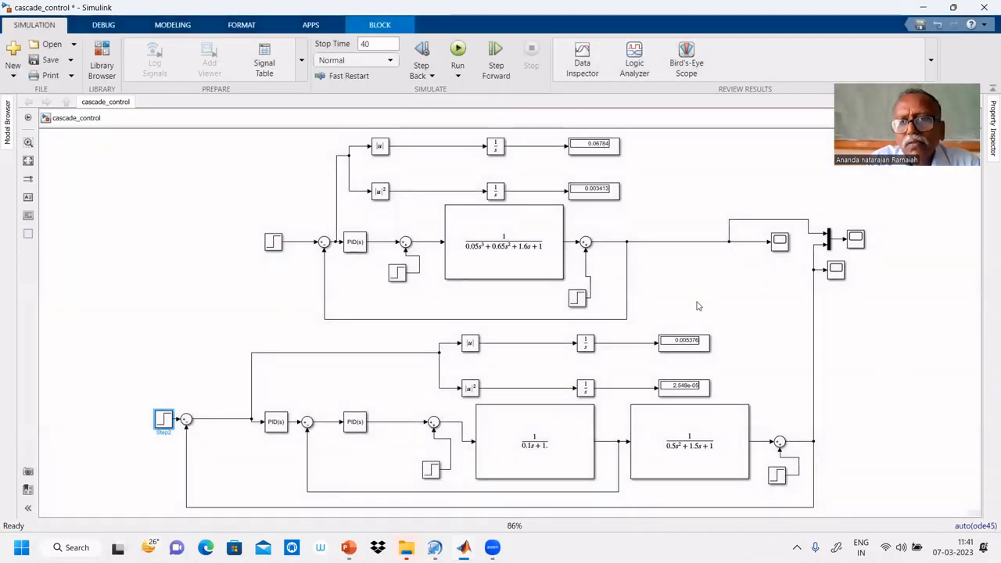
Examine the disturbance response in the single-loop scope and in the combined scope with its axes scaled to fit, closing both scopes
{"action": "double_click", "coordinate": [780, 243]}
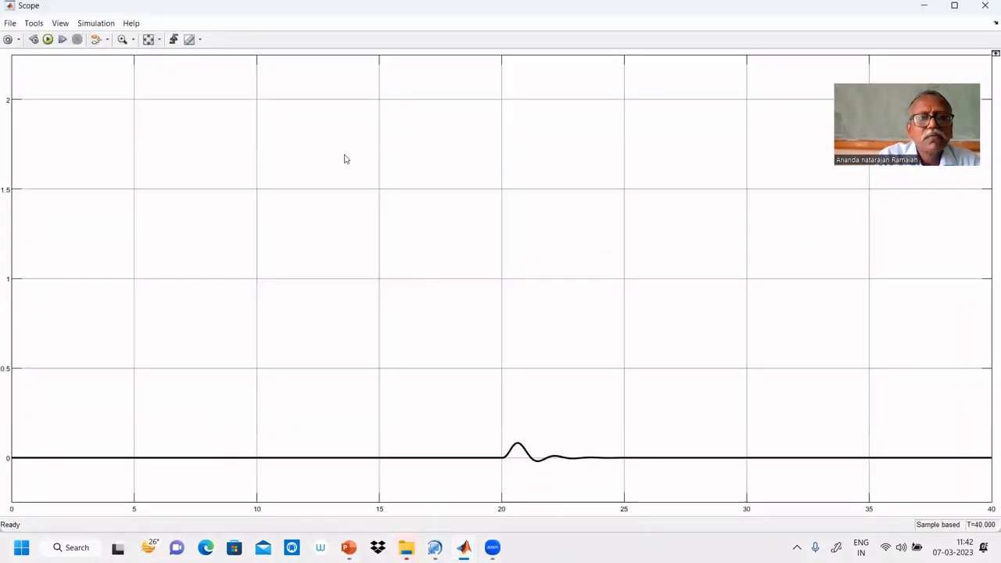
{"action": "left_click", "coordinate": [985, 7]}
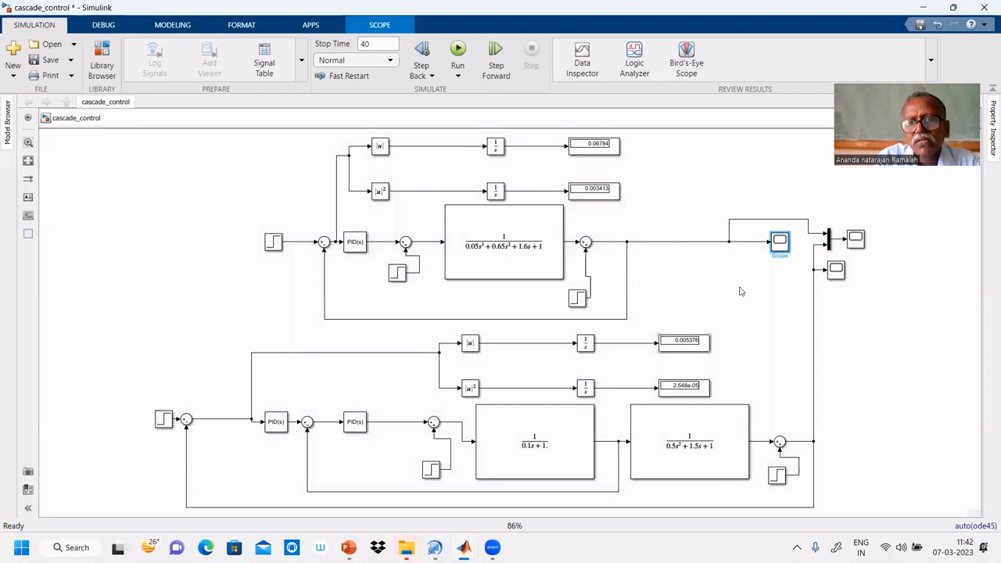
{"action": "double_click", "coordinate": [856, 241]}
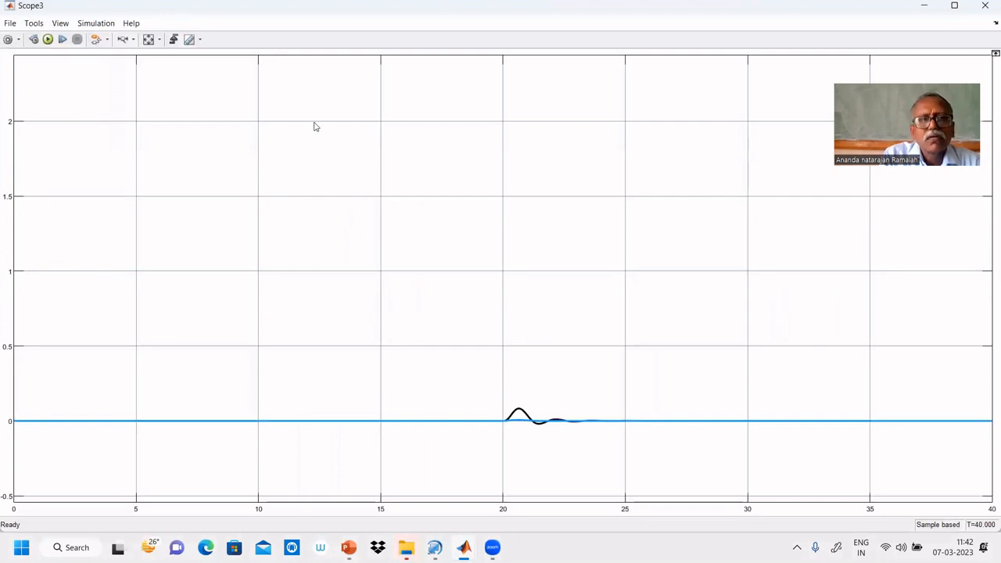
{"action": "left_click", "coordinate": [148, 40]}
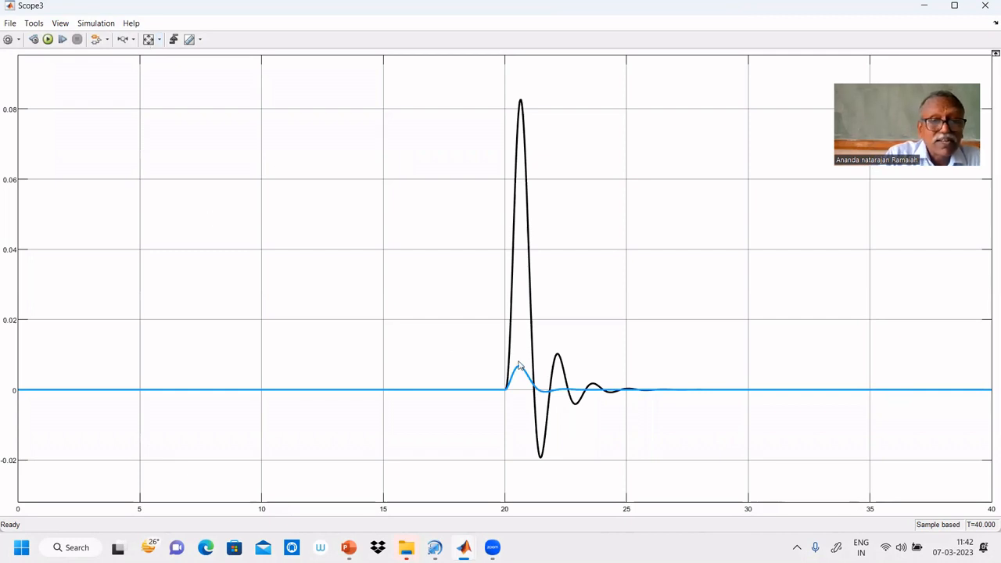
{"action": "left_click", "coordinate": [985, 6]}
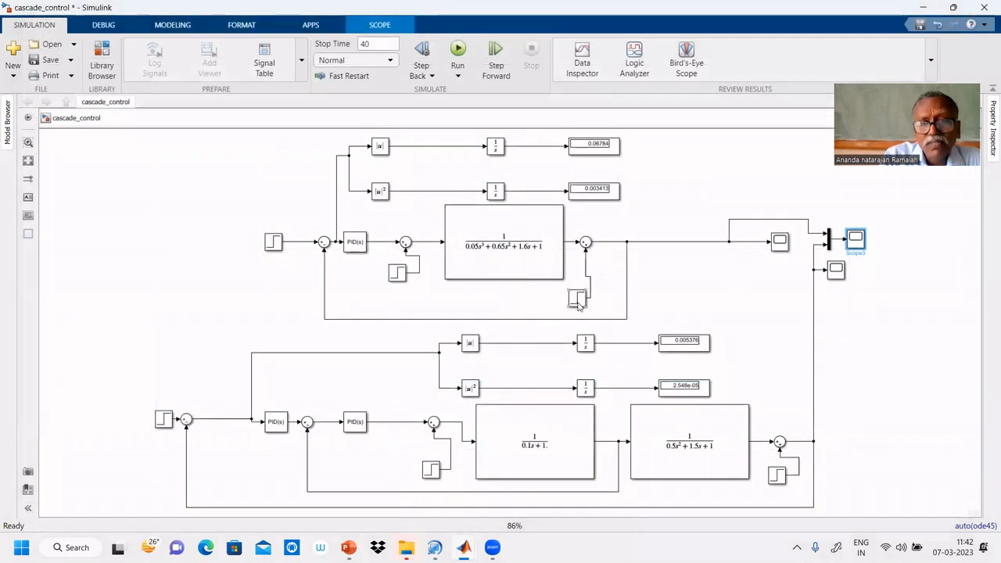
Set the final value of the disturbance step at the single loop's process output to 1 and accept the parameters
{"action": "double_click", "coordinate": [578, 299]}
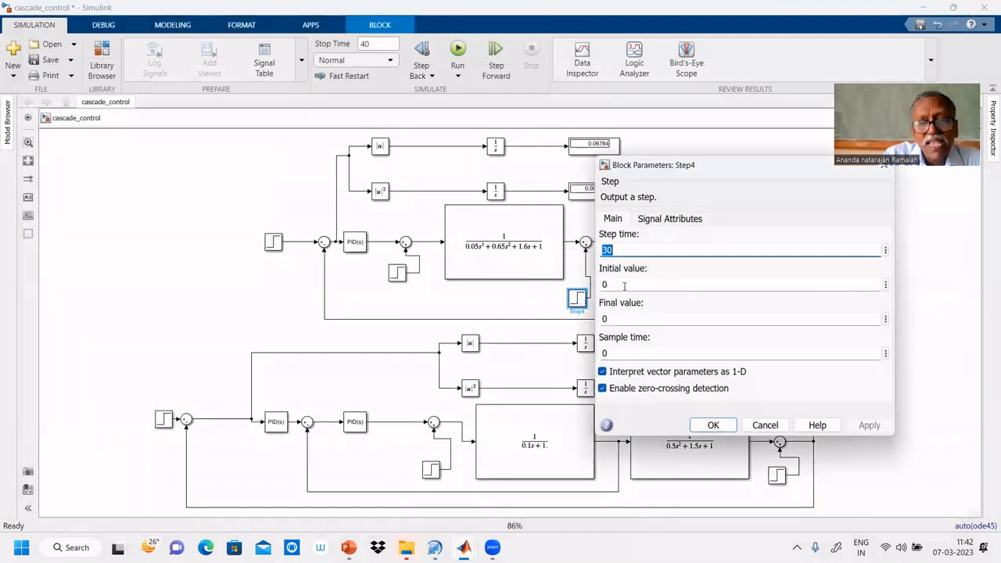
{"action": "double_click", "coordinate": [614, 315]}
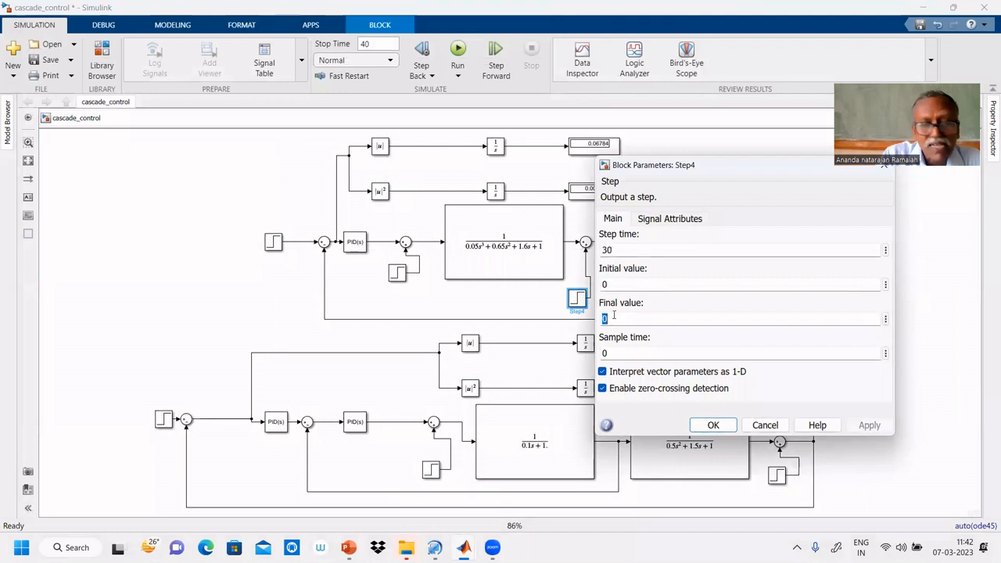
{"action": "type", "text": "1"}
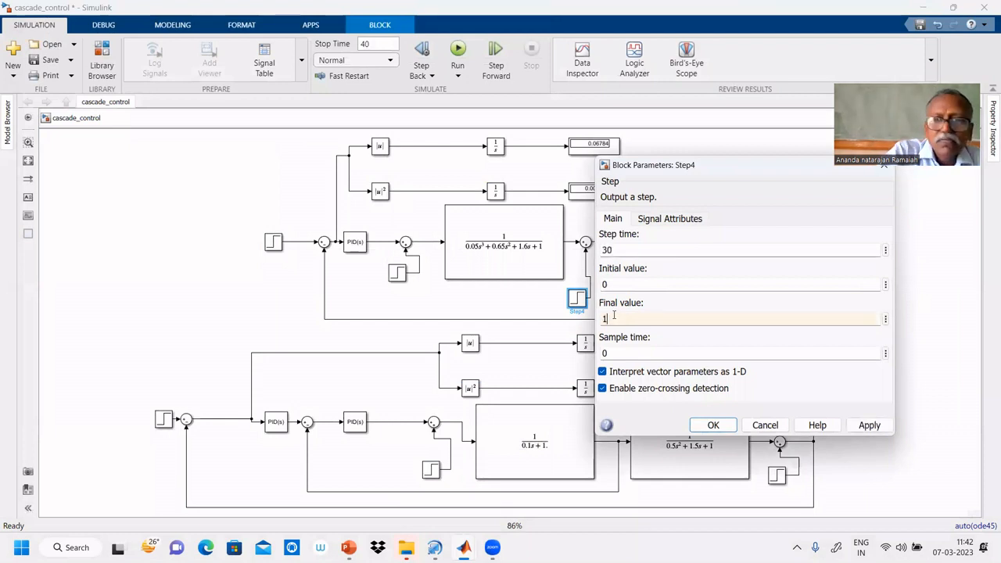
{"action": "left_click", "coordinate": [710, 426]}
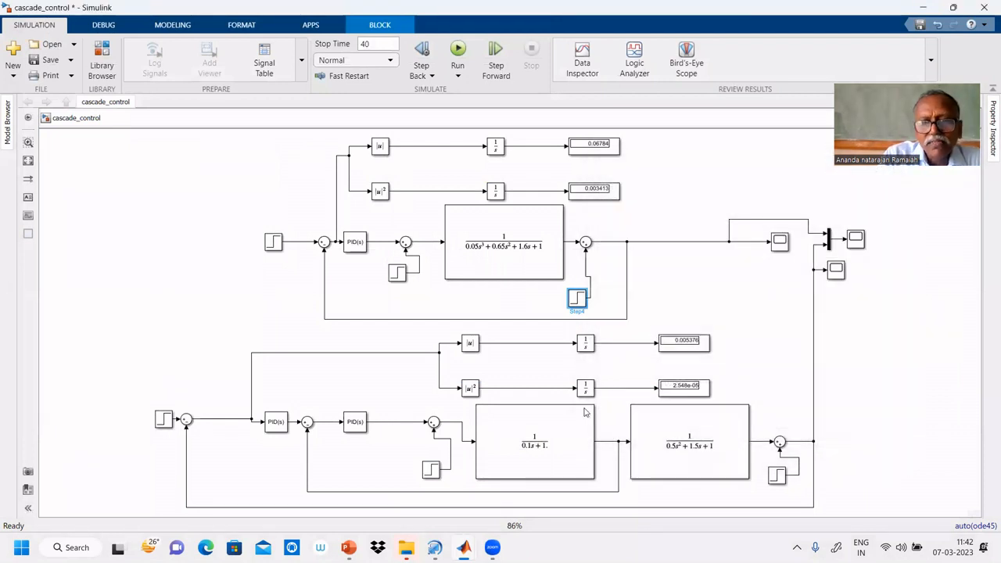
Set the sample time of the disturbance step at the cascade loop's process output to 1 and accept the parameters
{"action": "double_click", "coordinate": [778, 475]}
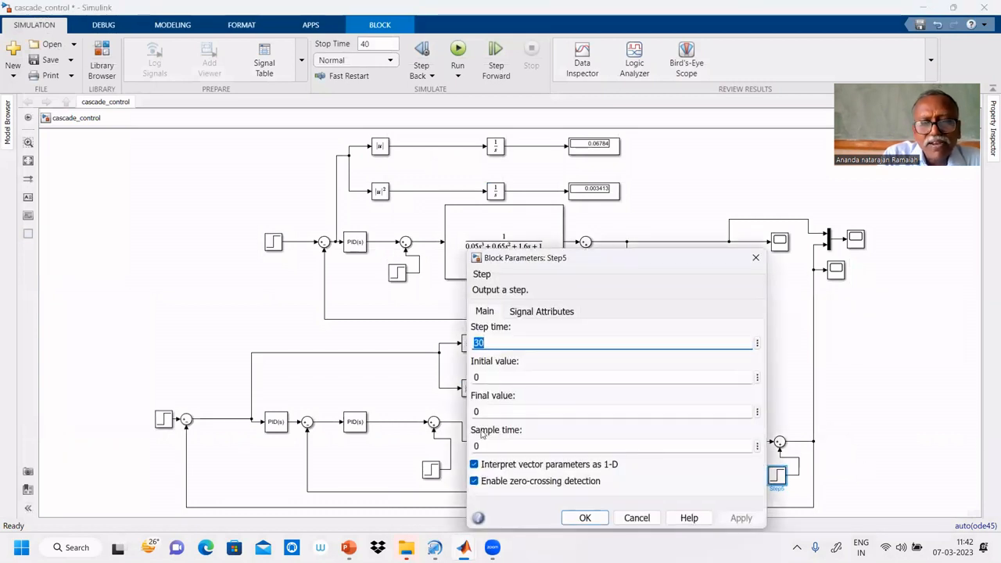
{"action": "double_click", "coordinate": [485, 445]}
{"action": "type", "text": "1"}
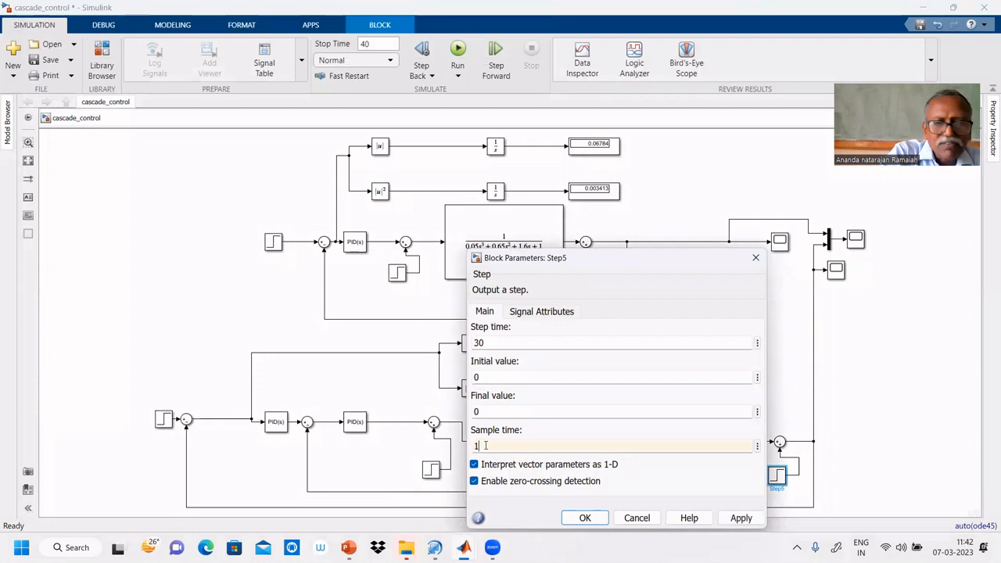
{"action": "left_click", "coordinate": [583, 518]}
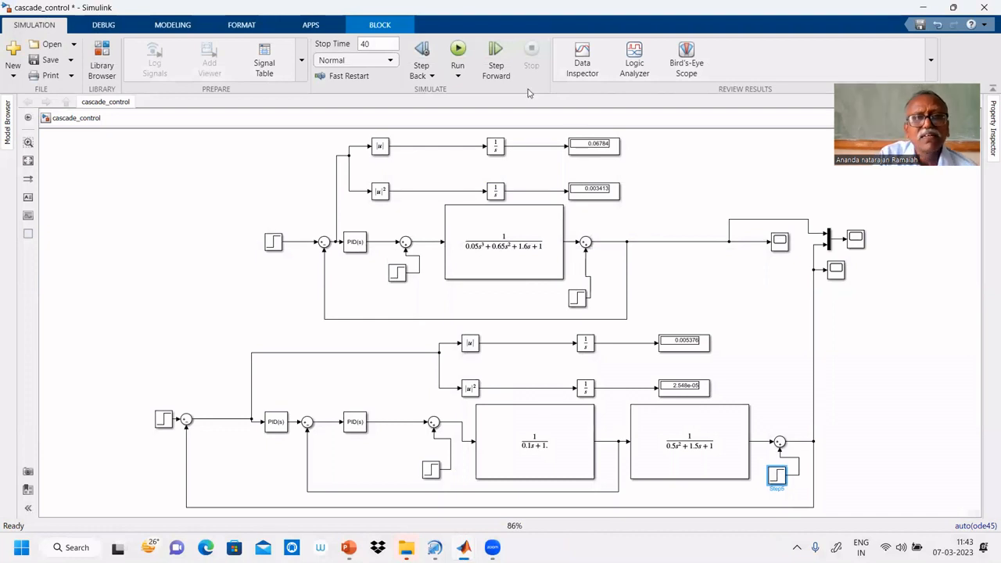
Run the simulation, check both loops' disturbance responses in the combined scope, and minimize the scope
{"action": "left_click", "coordinate": [458, 49]}
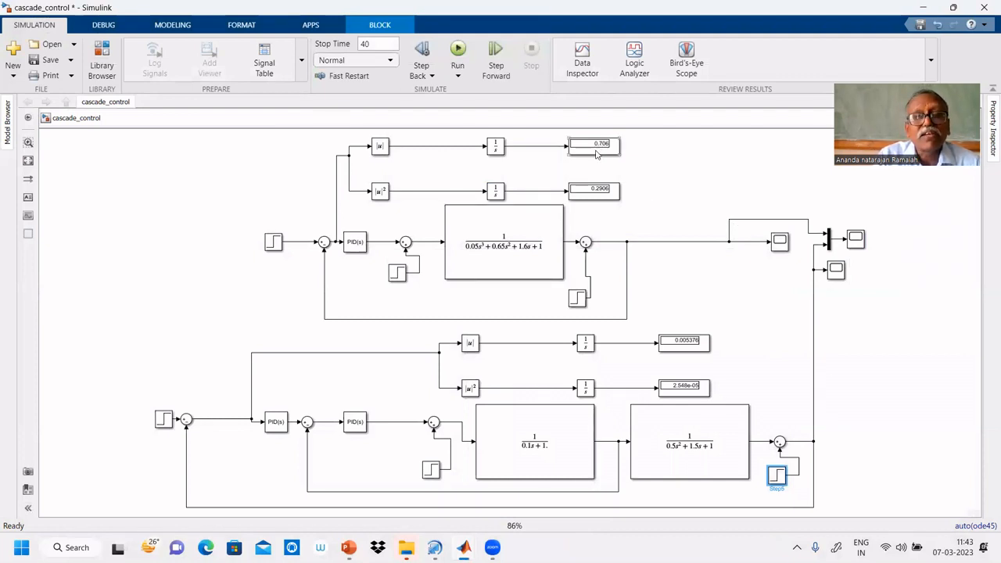
{"action": "double_click", "coordinate": [856, 238]}
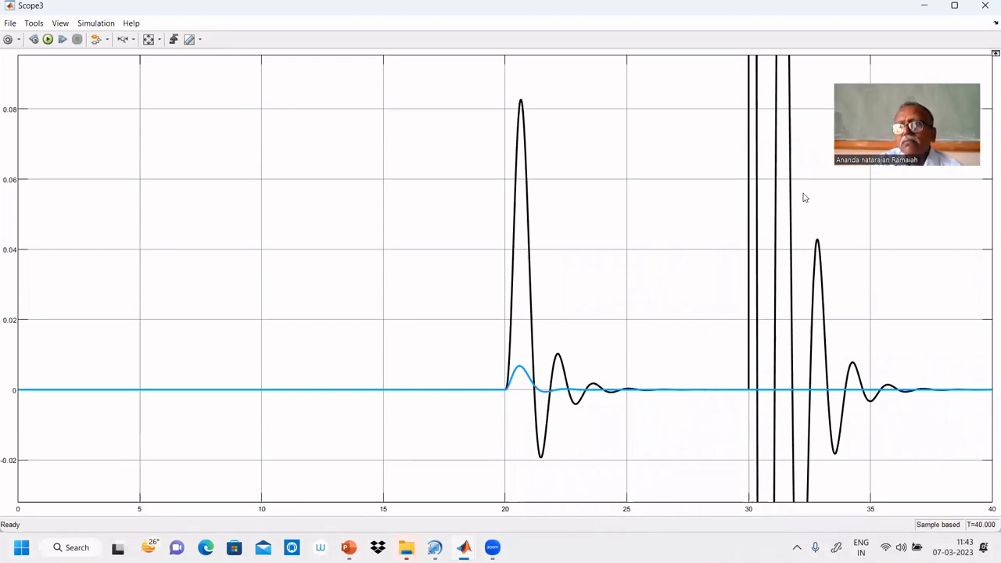
{"action": "left_click", "coordinate": [926, 6]}
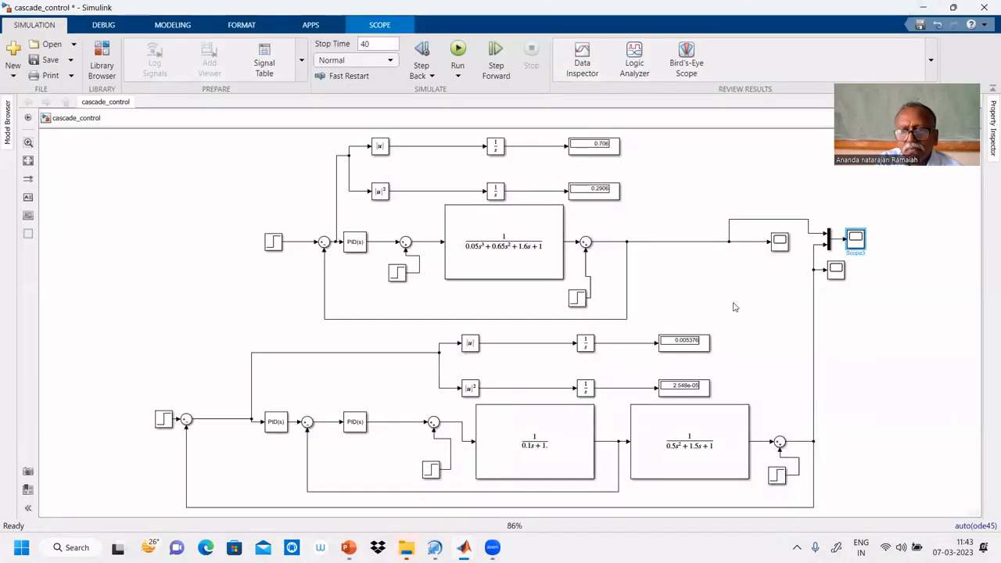
Set the final value of the disturbance step at the cascade loop's process output to 1 and accept the parameters
{"action": "double_click", "coordinate": [778, 477]}
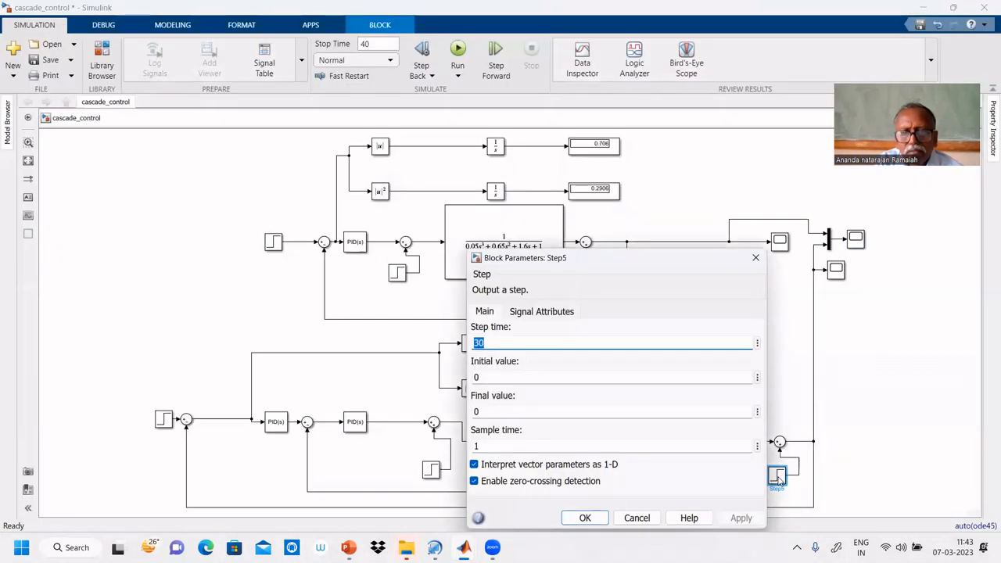
{"action": "double_click", "coordinate": [492, 412]}
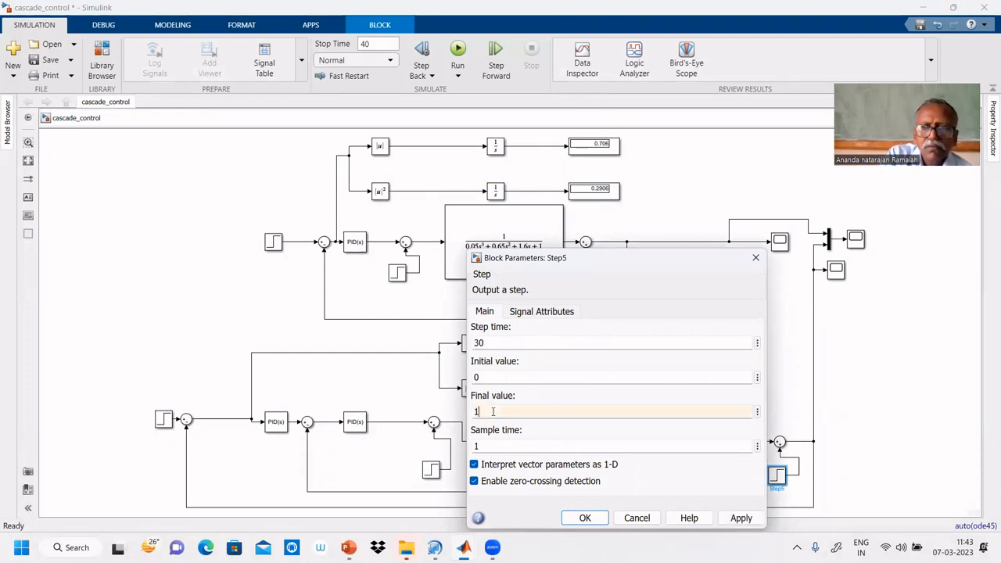
{"action": "type", "text": "1"}
{"action": "left_click", "coordinate": [585, 519]}
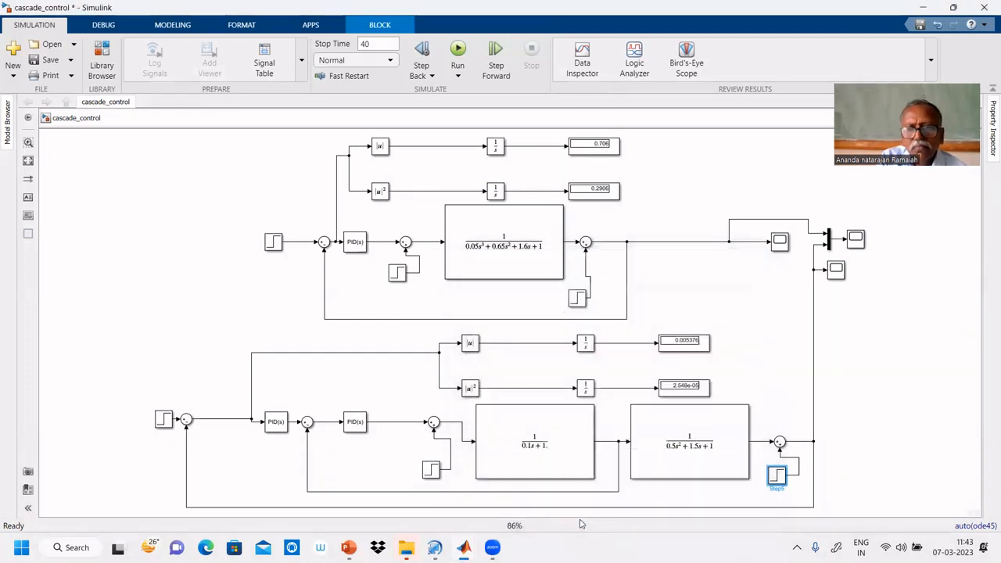
Rerun the simulation and compare the output disturbance responses of both loops in the combined scope
{"action": "left_click", "coordinate": [459, 50]}
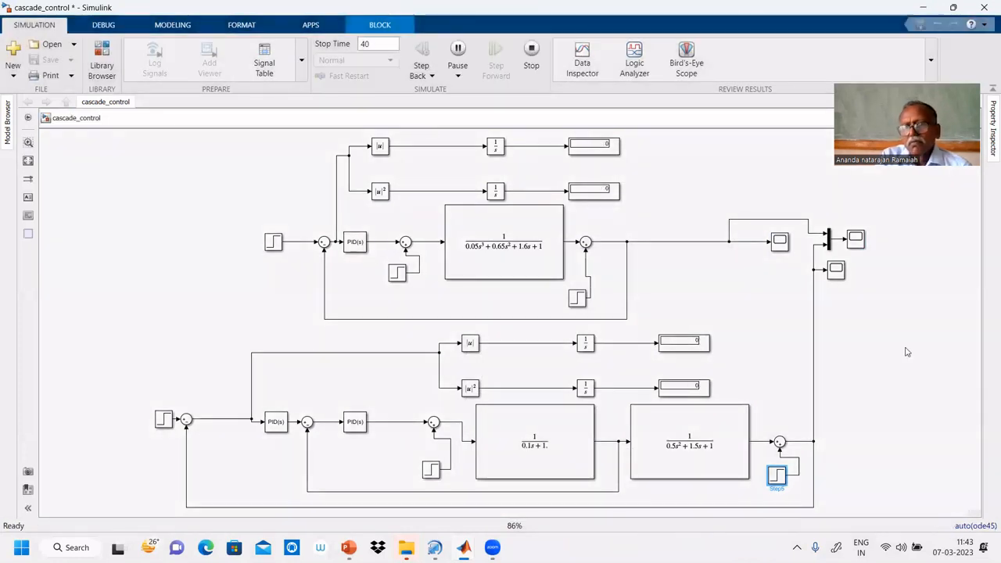
{"action": "double_click", "coordinate": [856, 241]}
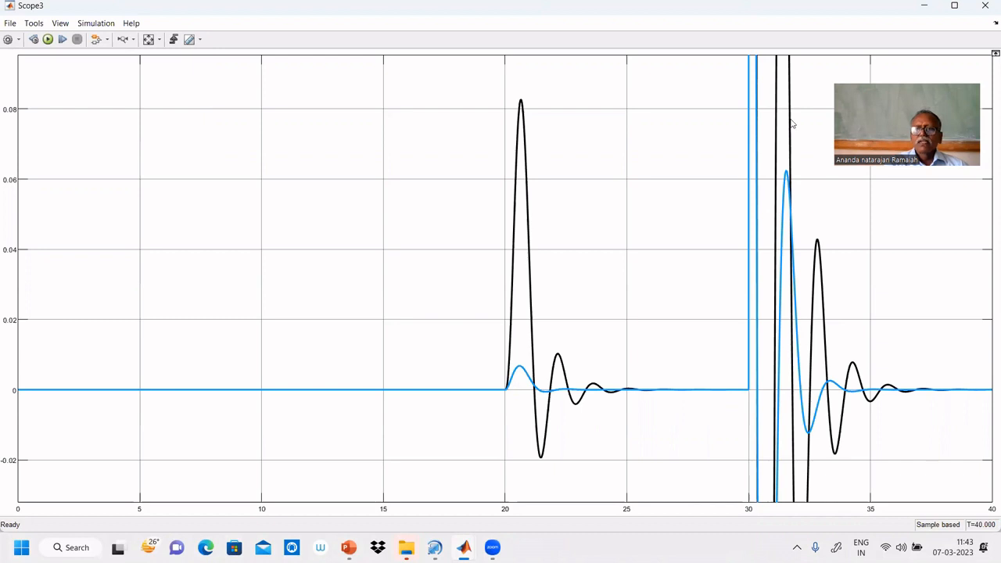
Scale the combined scope's axes to fit both loops' disturbance responses, and minimize the scope
{"action": "left_click", "coordinate": [149, 41]}
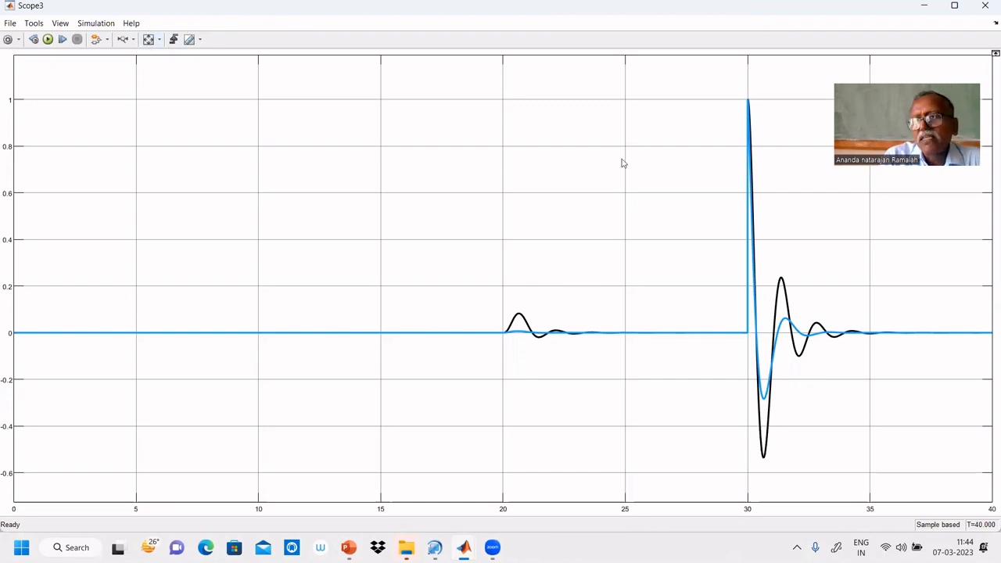
{"action": "left_click", "coordinate": [926, 6]}
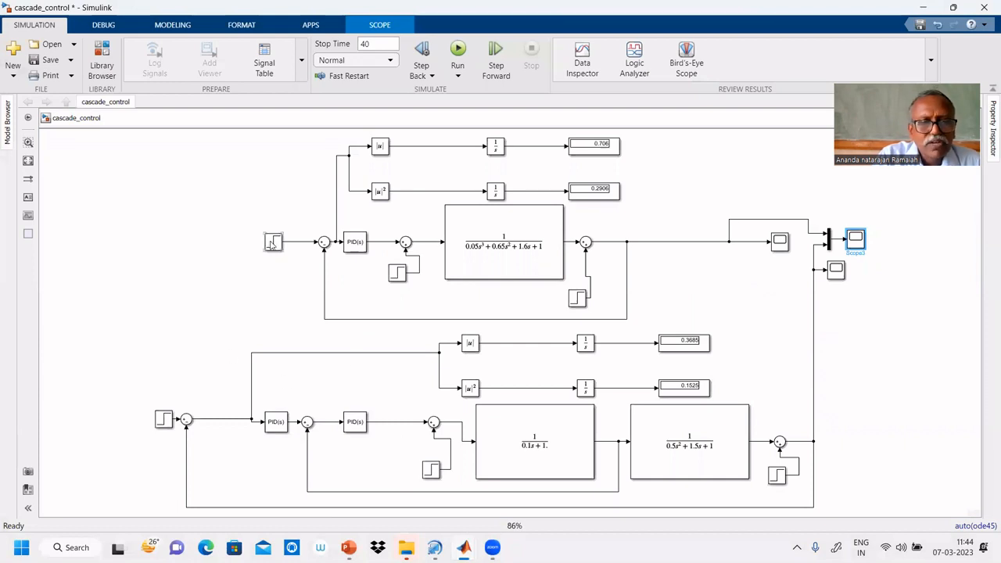
Set the final value of the single loop's setpoint step to 1 and accept the parameters
{"action": "double_click", "coordinate": [273, 243]}
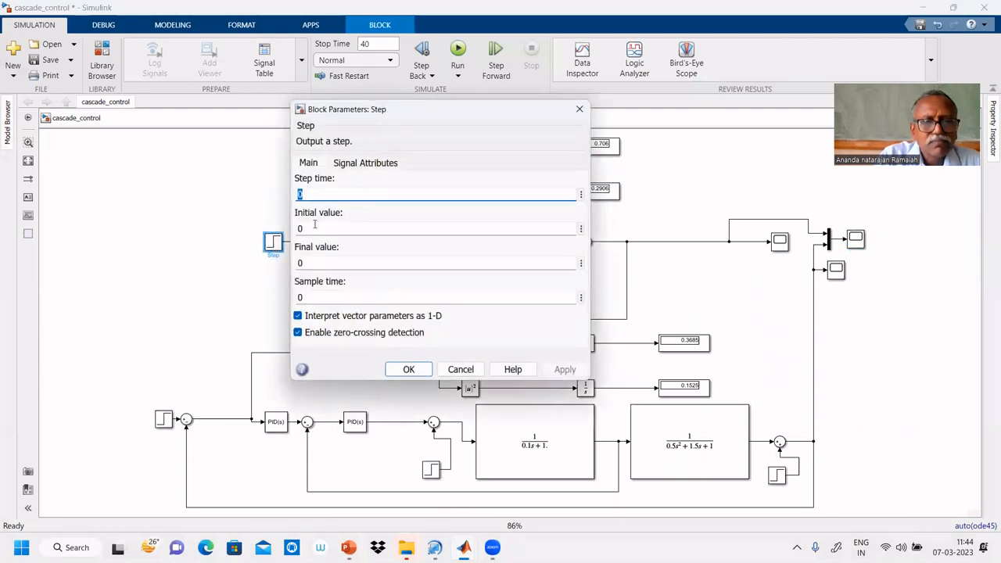
{"action": "double_click", "coordinate": [306, 263]}
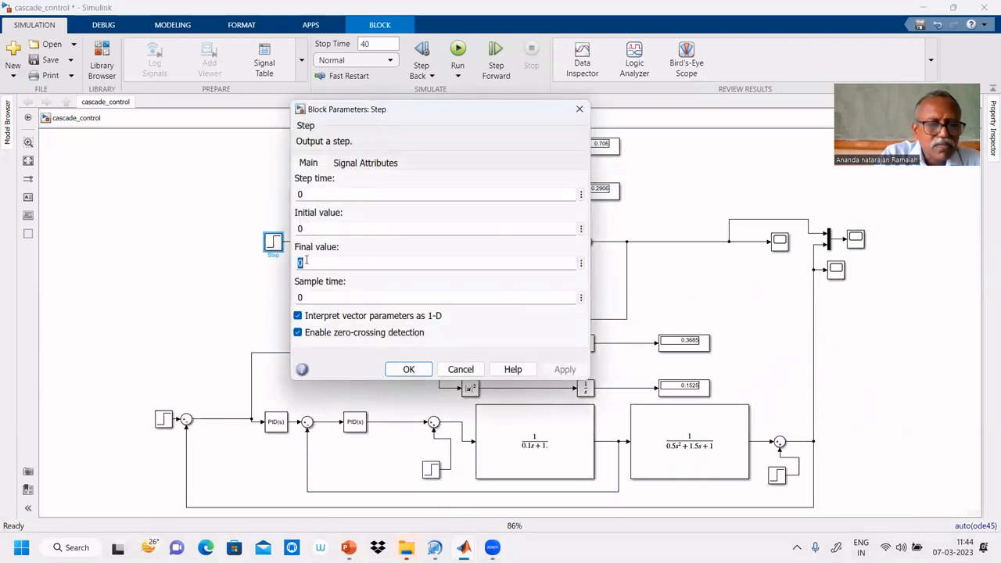
{"action": "type", "text": "1"}
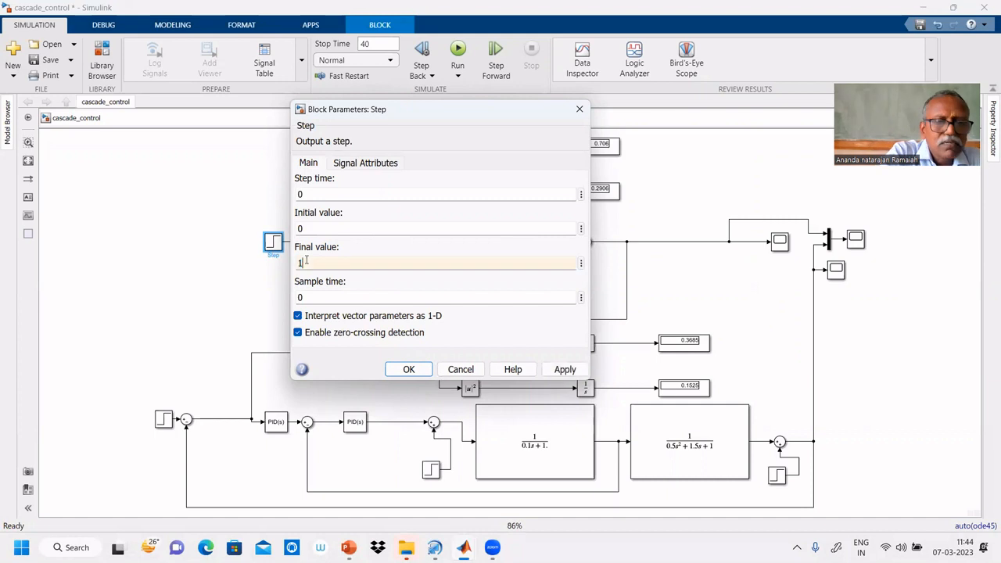
{"action": "left_click", "coordinate": [401, 372]}
Set the final value of the cascade loop's setpoint step to 1 and accept the parameters
{"action": "left_click", "coordinate": [164, 421]}
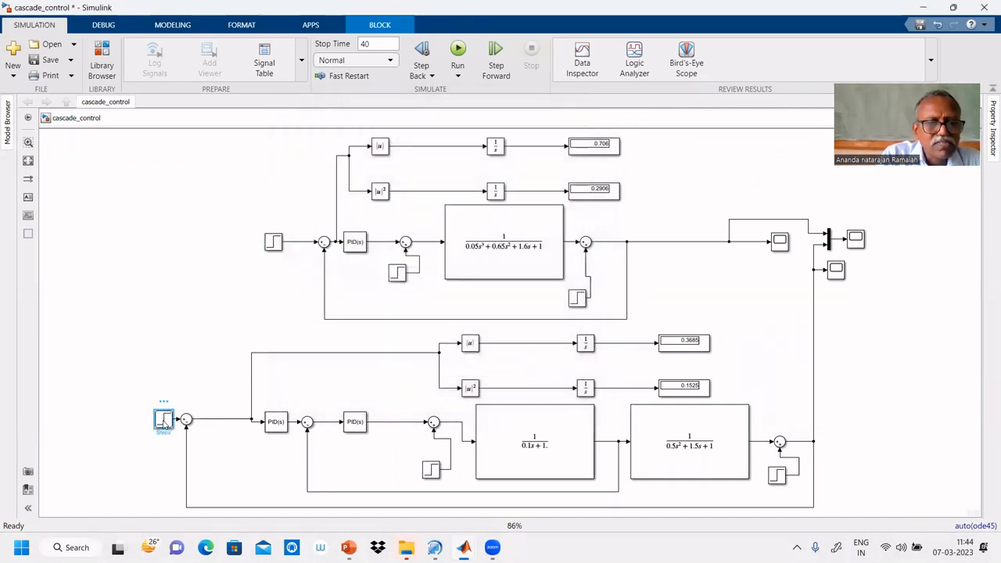
{"action": "double_click", "coordinate": [164, 421]}
{"action": "double_click", "coordinate": [197, 413]}
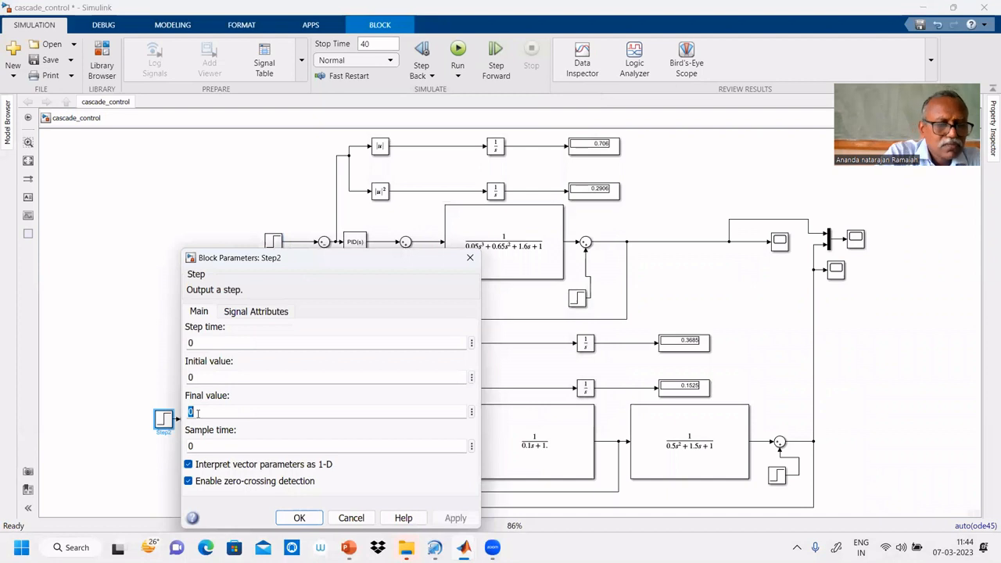
{"action": "type", "text": "1"}
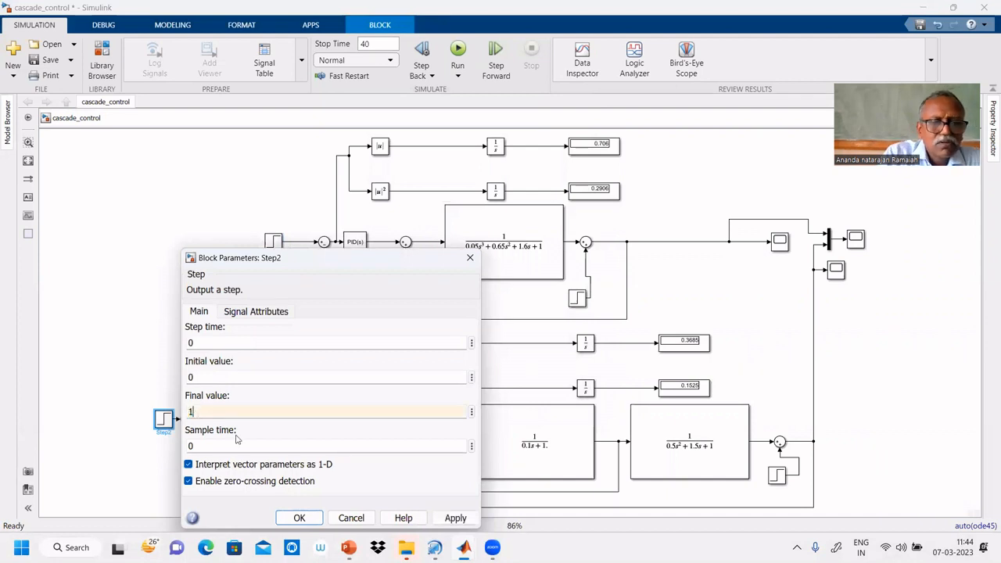
{"action": "left_click", "coordinate": [305, 520]}
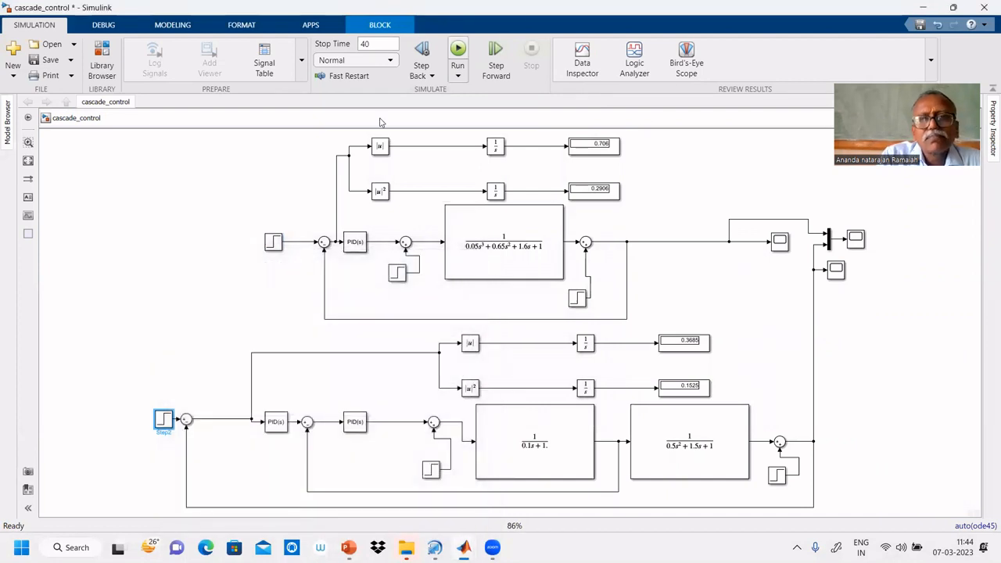
Run the simulation, compare both loops' setpoint and disturbance responses in the combined scope scaled to fit, and minimize the scope
{"action": "left_click", "coordinate": [459, 50]}
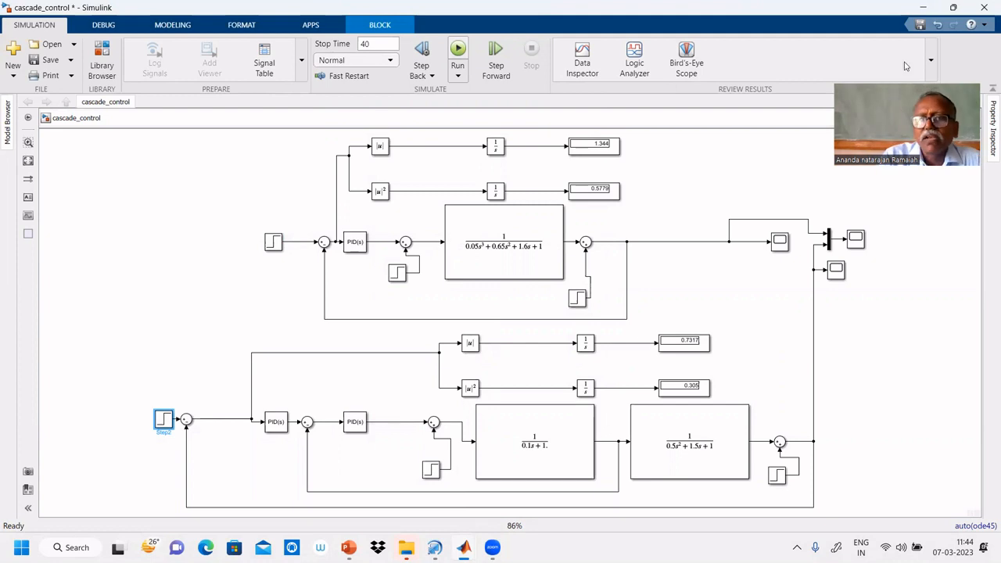
{"action": "left_click", "coordinate": [856, 240]}
{"action": "double_click", "coordinate": [856, 240]}
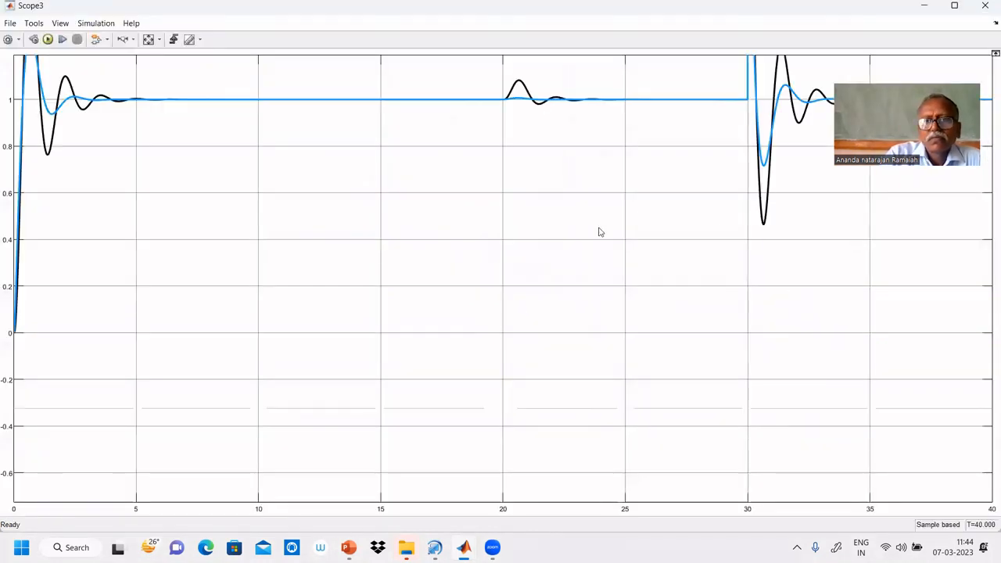
{"action": "left_click", "coordinate": [149, 41]}
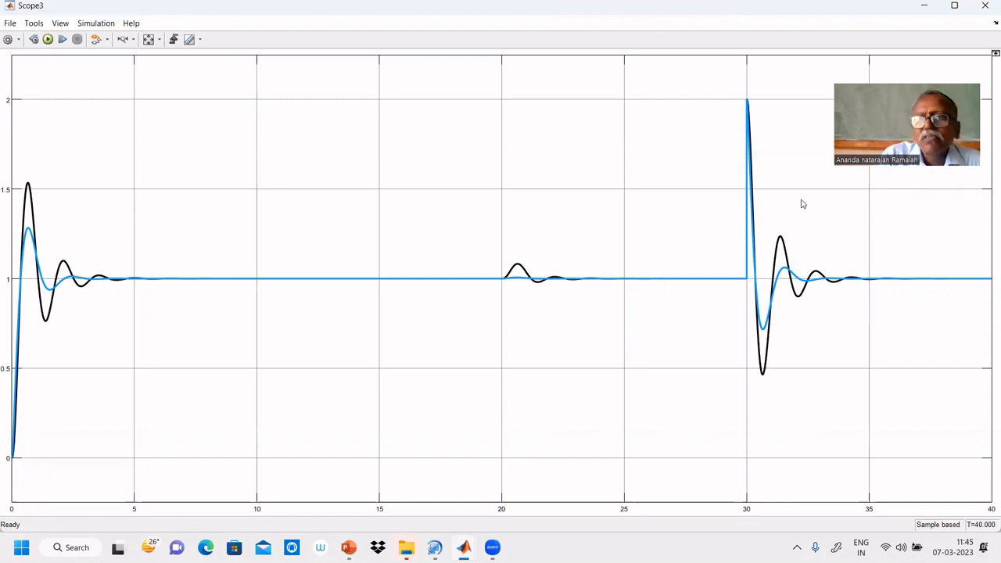
{"action": "left_click", "coordinate": [924, 6]}
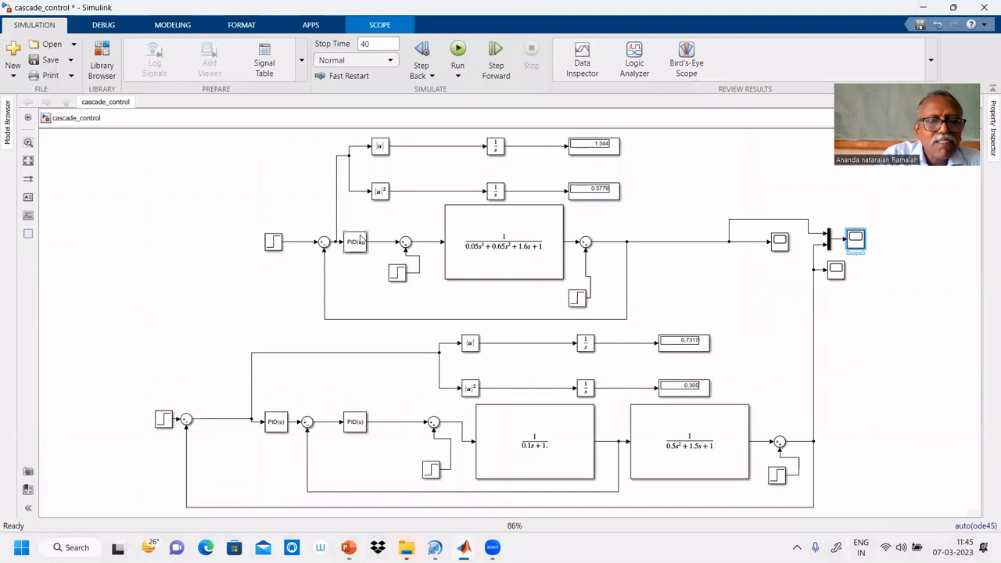
Review the gain expressions of the single-loop PID controller and close its parameters
{"action": "left_click", "coordinate": [356, 249]}
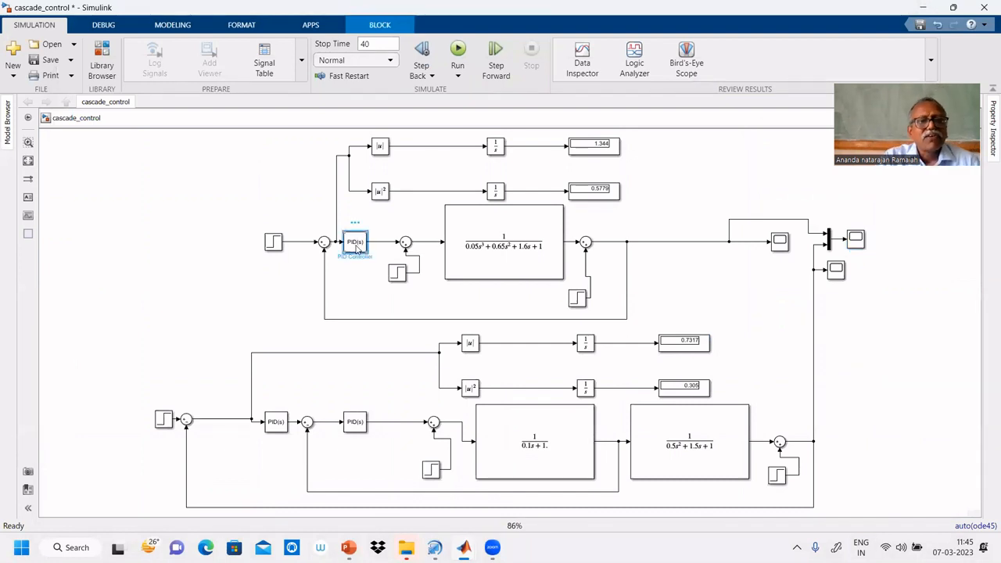
{"action": "double_click", "coordinate": [357, 248]}
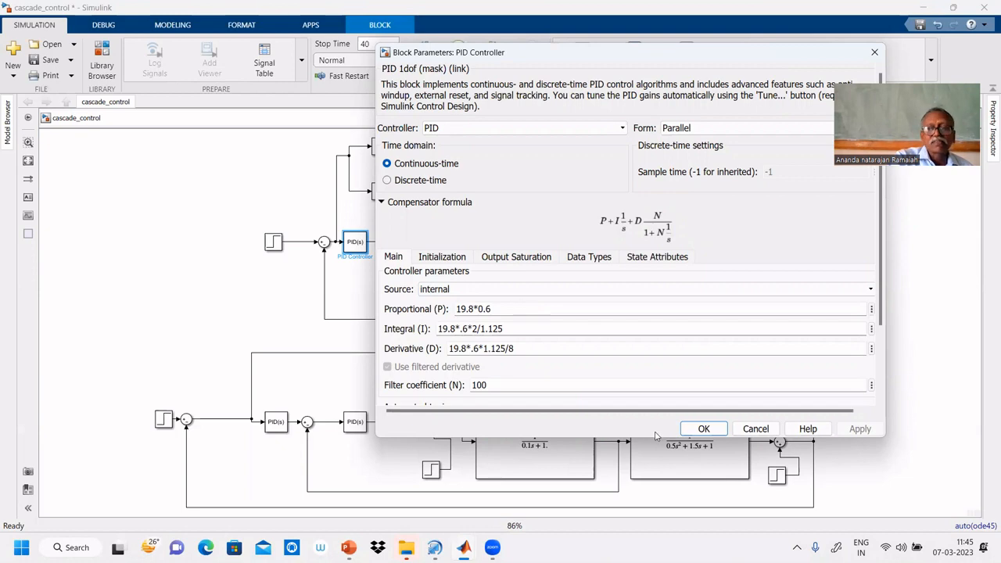
{"action": "left_click", "coordinate": [704, 429]}
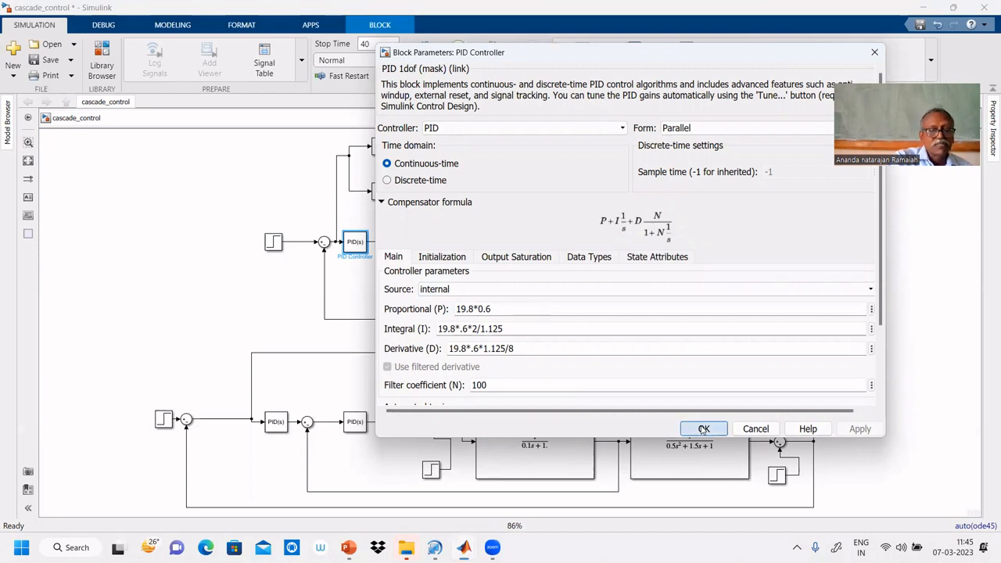
Set the proportional gain of the cascade loop's outer PID controller to 19.8 and accept the parameters
{"action": "left_click", "coordinate": [280, 426]}
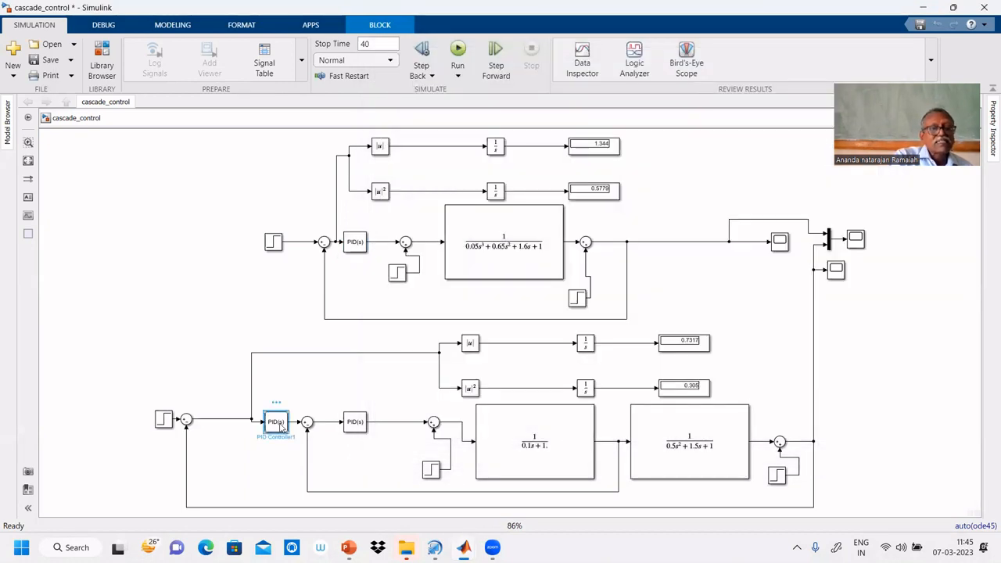
{"action": "double_click", "coordinate": [280, 426]}
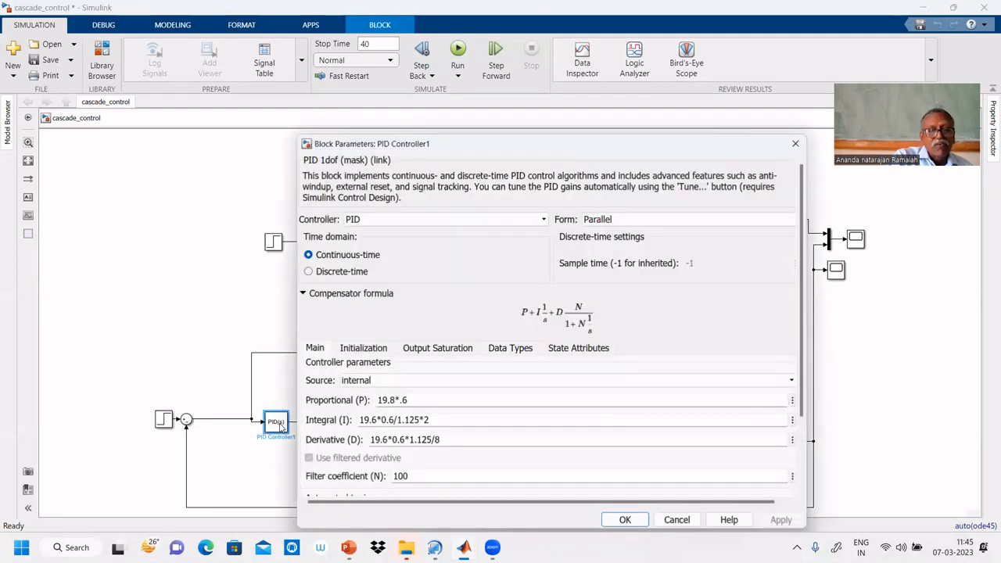
{"action": "left_click", "coordinate": [416, 402]}
{"action": "left_click", "coordinate": [415, 402]}
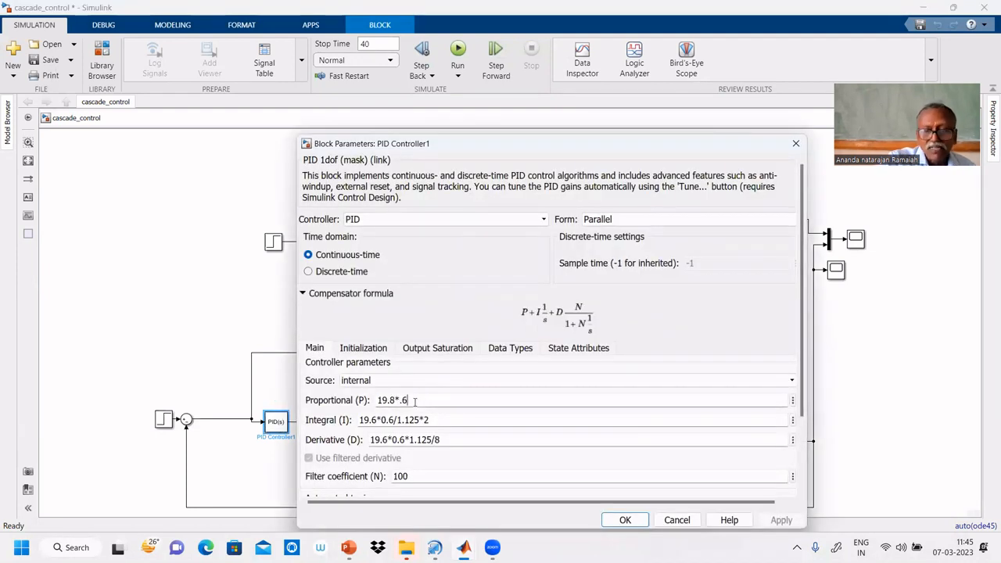
{"action": "key", "text": "BackSpace"}
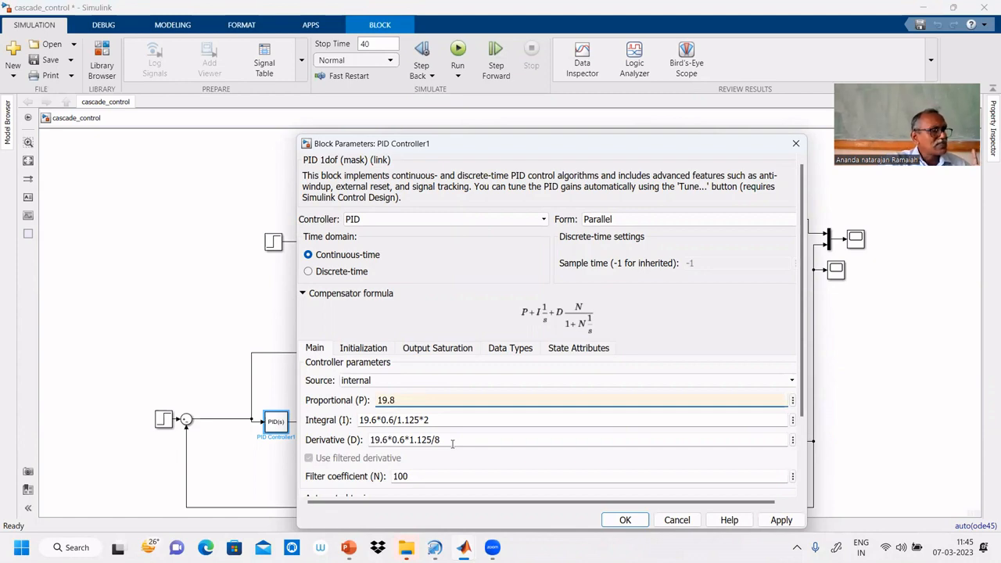
{"action": "left_click", "coordinate": [641, 522]}
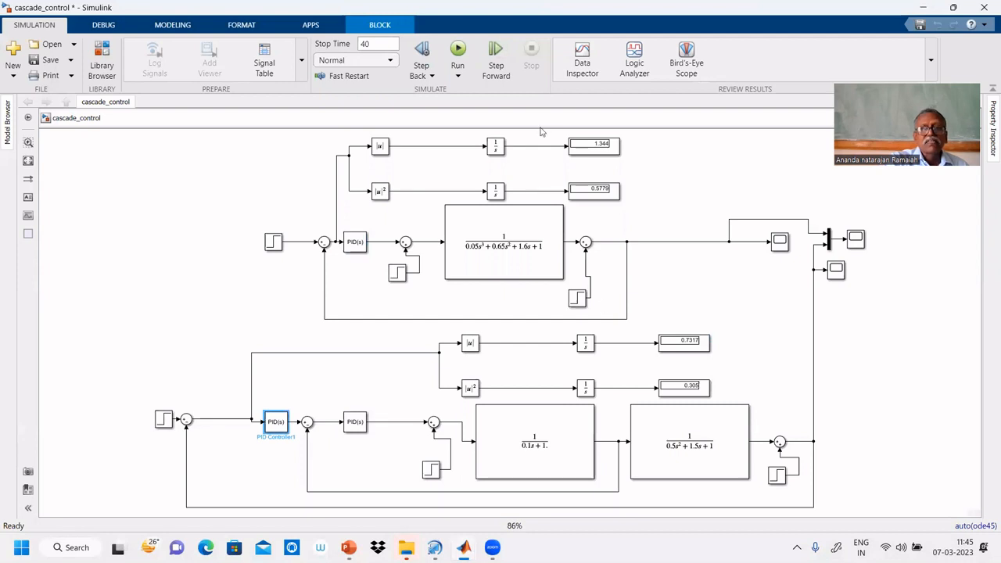
Rerun the simulation, compare both loops' responses with the new outer gain in the combined scope, and minimize the scope
{"action": "left_click", "coordinate": [458, 53]}
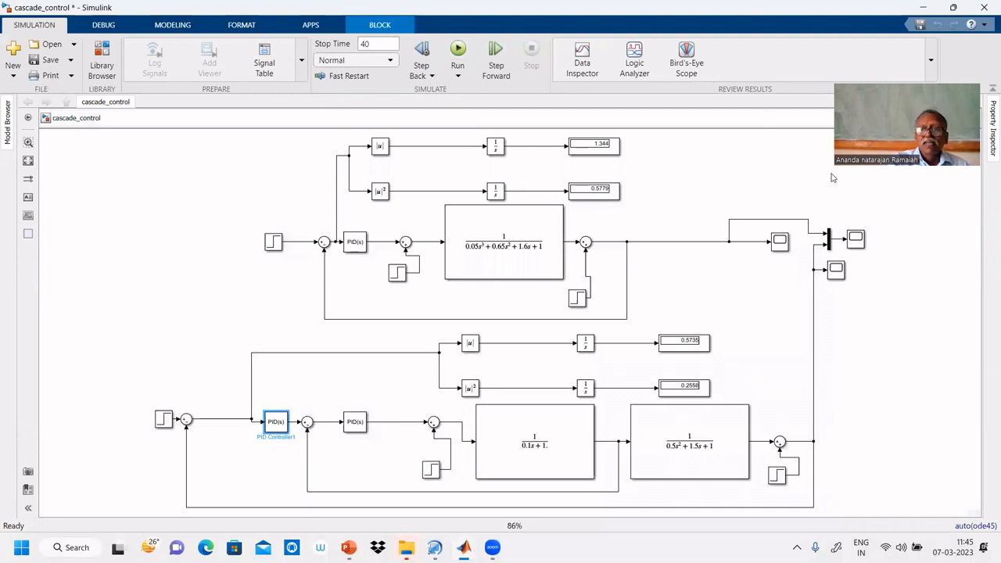
{"action": "double_click", "coordinate": [859, 239]}
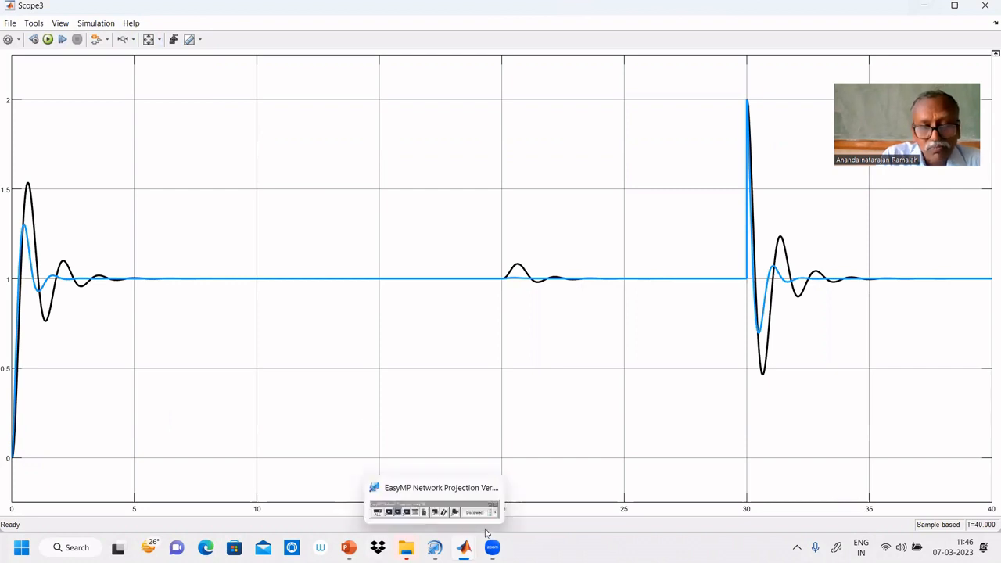
{"action": "mouse_move", "coordinate": [501, 546]}
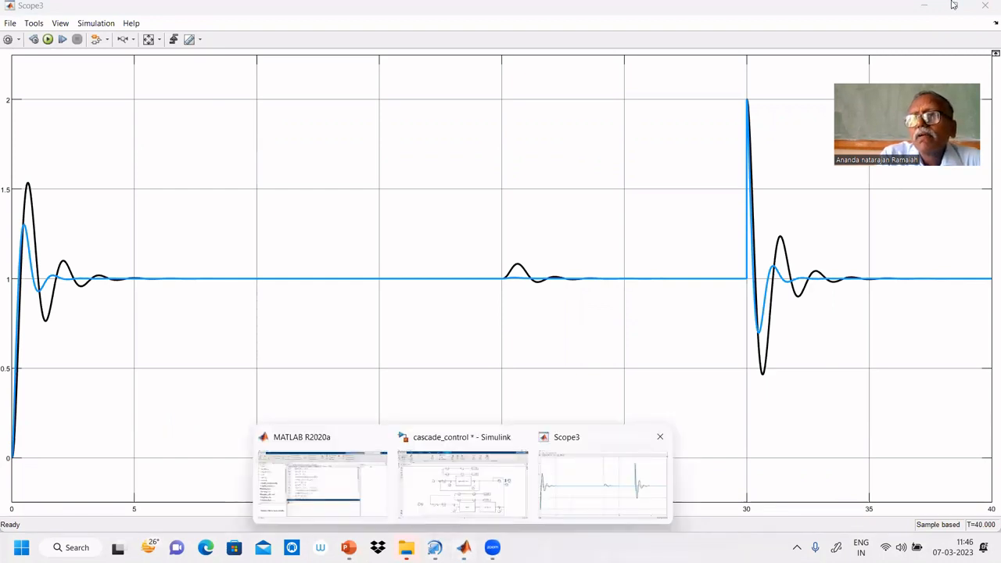
{"action": "left_click", "coordinate": [923, 6]}
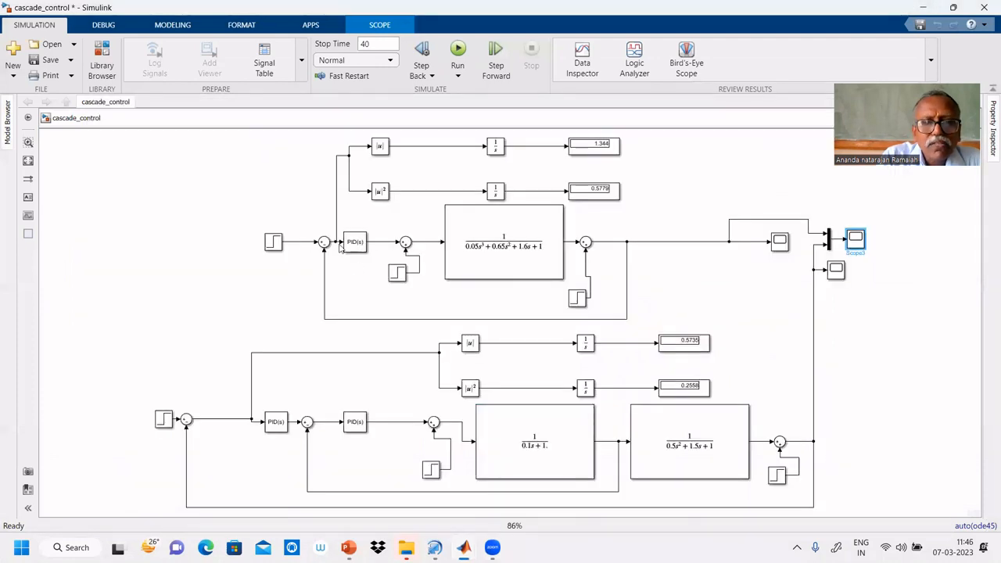
Set the single-loop PID controller's proportional gain to 19.8, accept the parameters, and rerun the simulation
{"action": "left_click", "coordinate": [356, 247]}
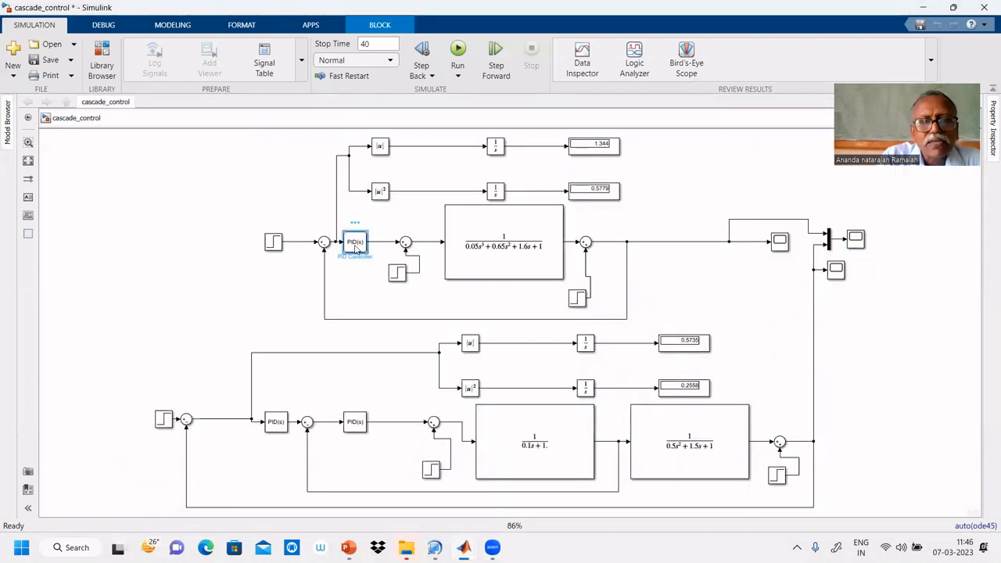
{"action": "double_click", "coordinate": [356, 248]}
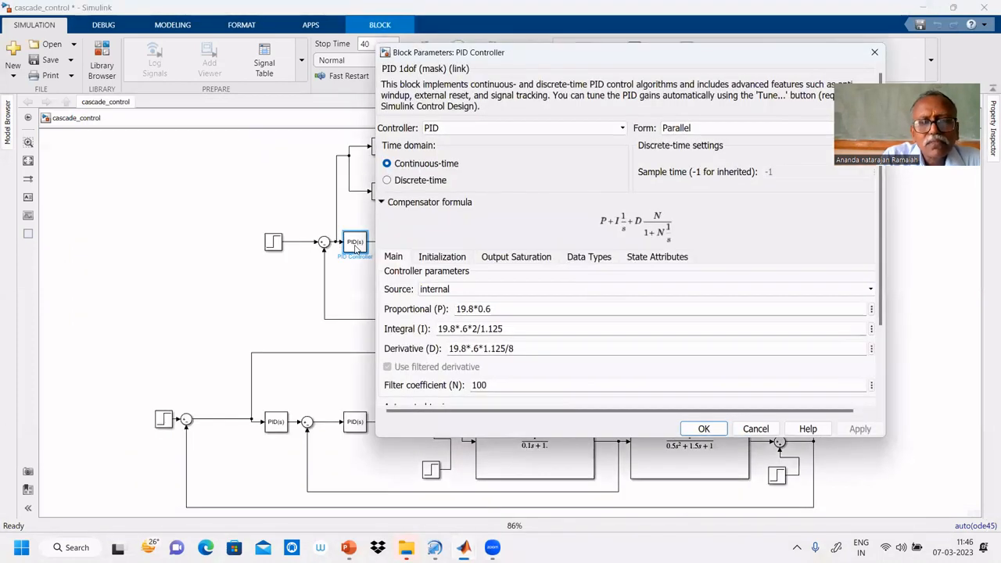
{"action": "triple_click", "coordinate": [501, 309]}
{"action": "left_click", "coordinate": [501, 309]}
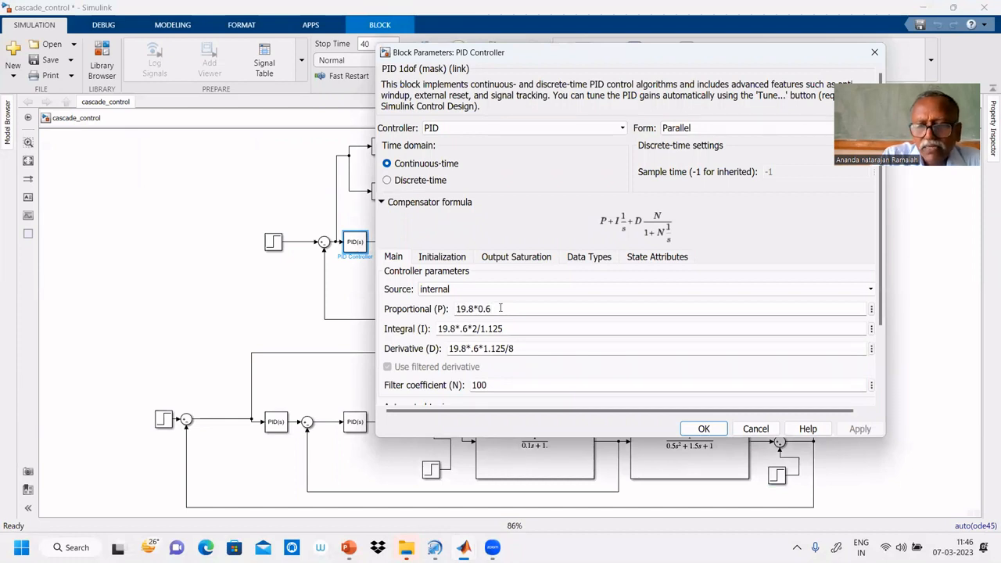
{"action": "key", "text": "BackSpace"}
{"action": "key", "text": "BackSpace"}
{"action": "key", "text": "BackSpace"}
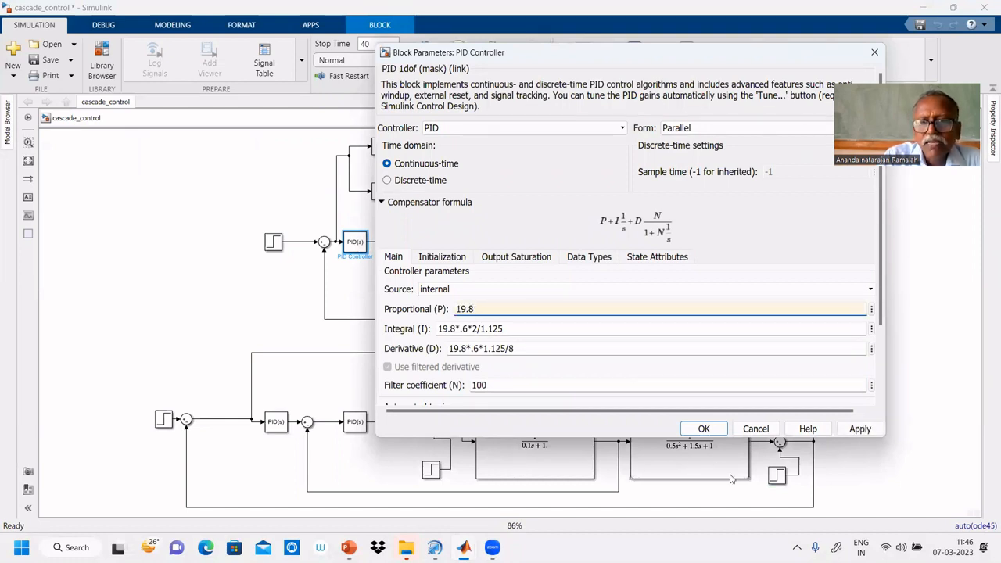
{"action": "left_click", "coordinate": [707, 428]}
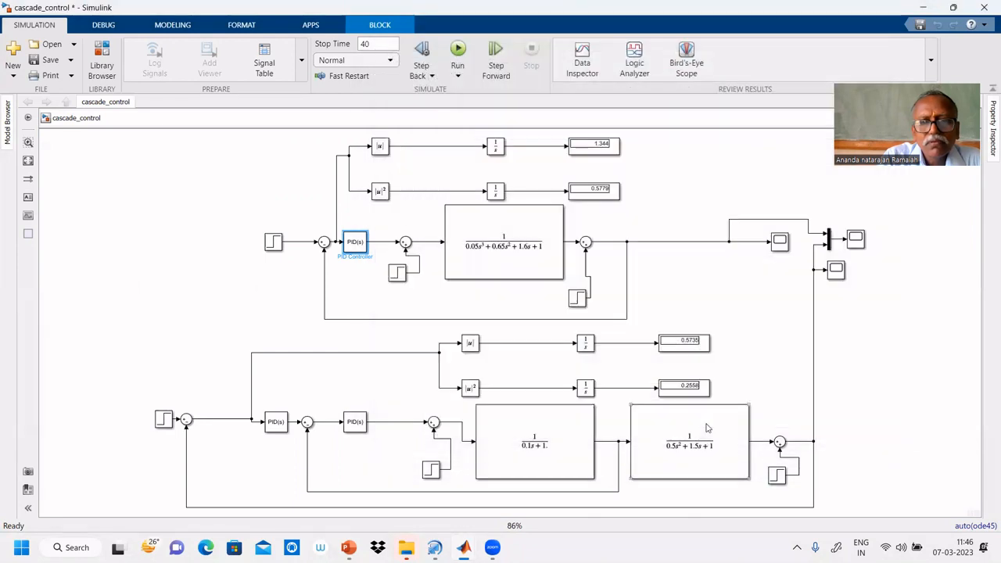
{"action": "left_click", "coordinate": [464, 68]}
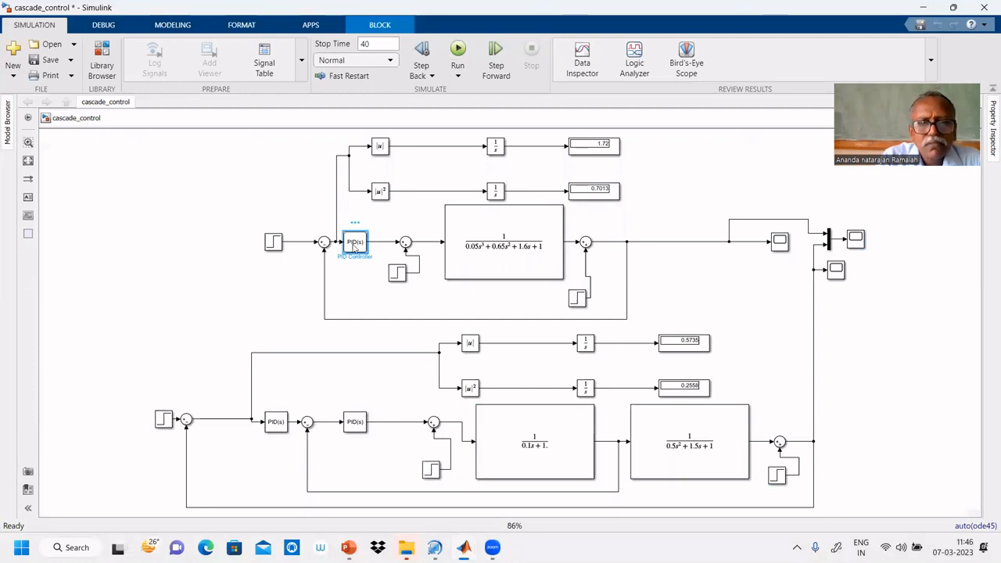
Multiply the single-loop PID controller's integral and derivative gain expressions by 0 and accept the parameters
{"action": "double_click", "coordinate": [354, 244]}
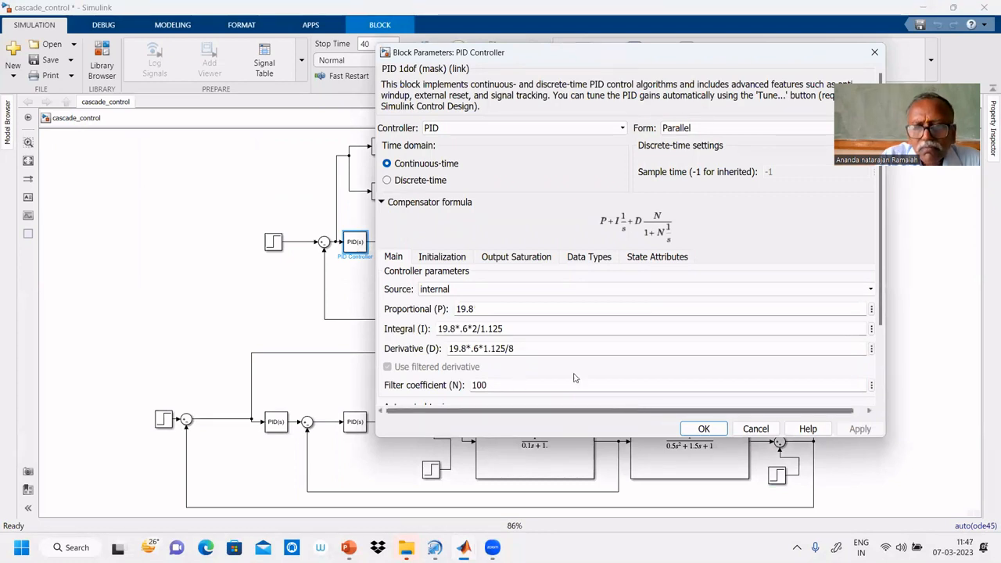
{"action": "left_click", "coordinate": [528, 331]}
{"action": "left_click", "coordinate": [527, 330]}
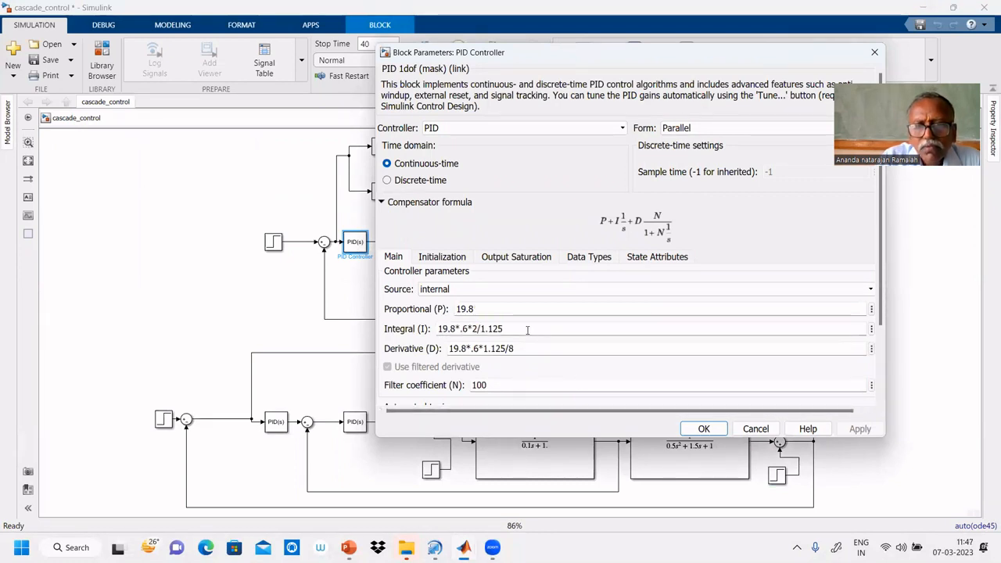
{"action": "type", "text": "*"}
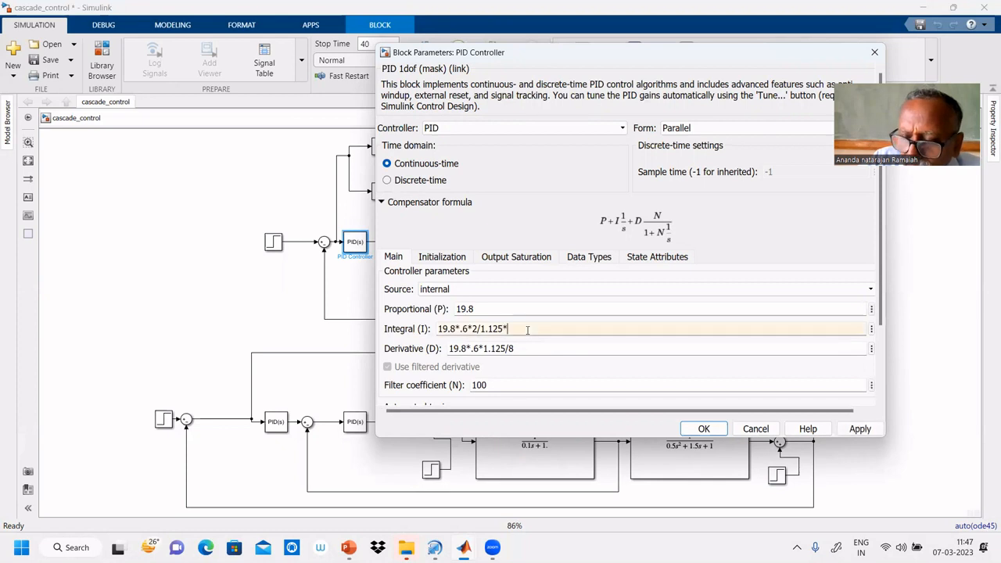
{"action": "type", "text": "0"}
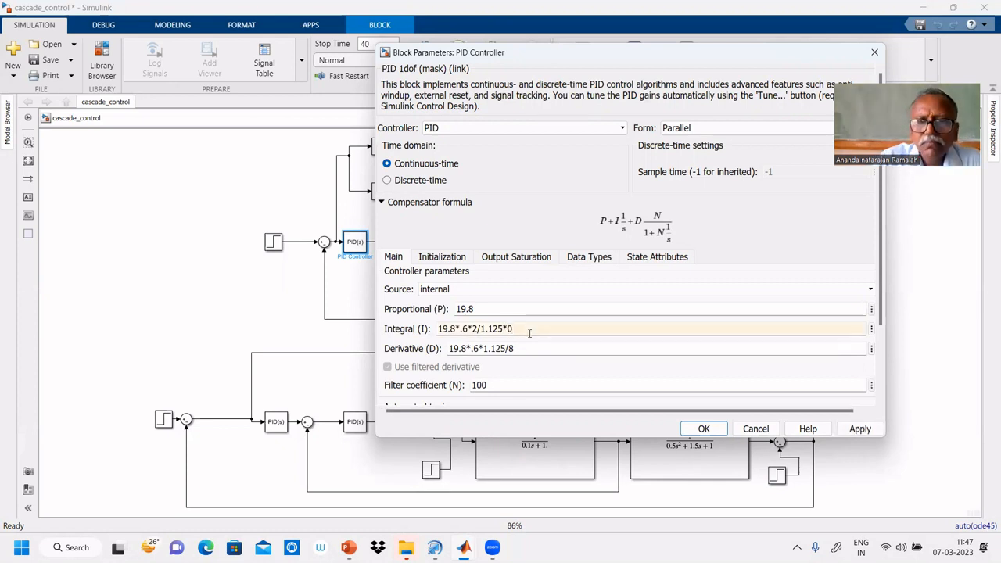
{"action": "left_click", "coordinate": [531, 350]}
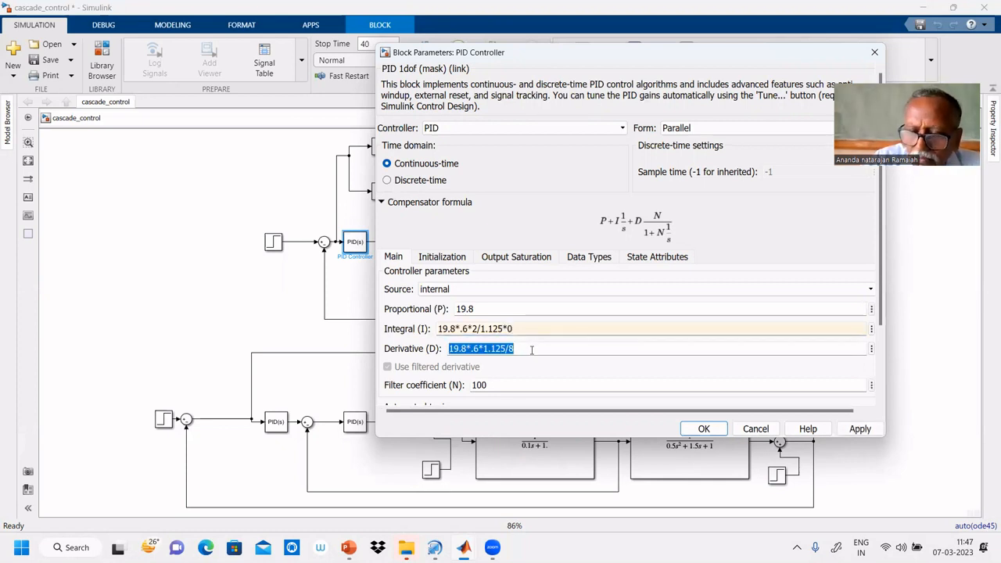
{"action": "left_click", "coordinate": [532, 349]}
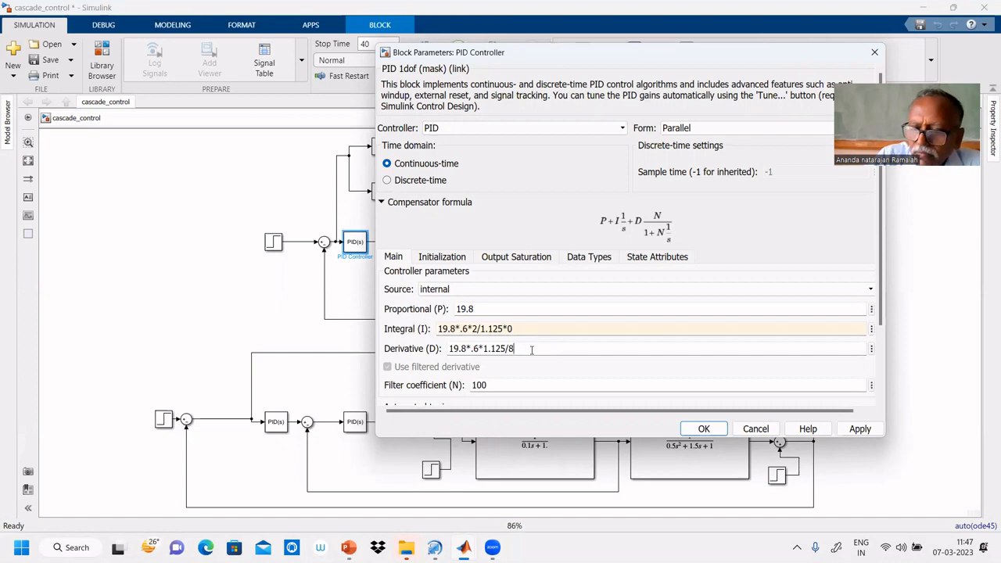
{"action": "type", "text": "*"}
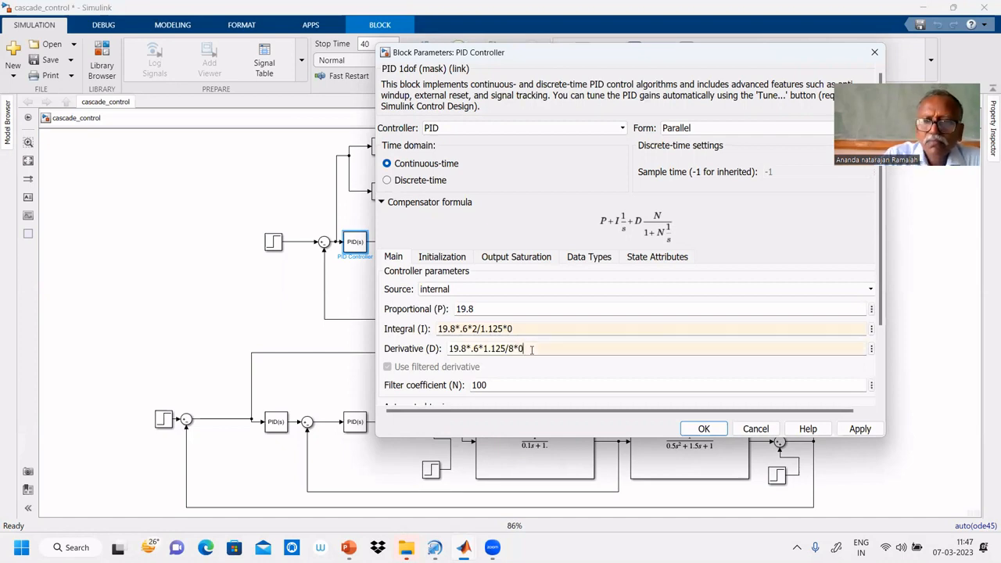
{"action": "left_click", "coordinate": [704, 429]}
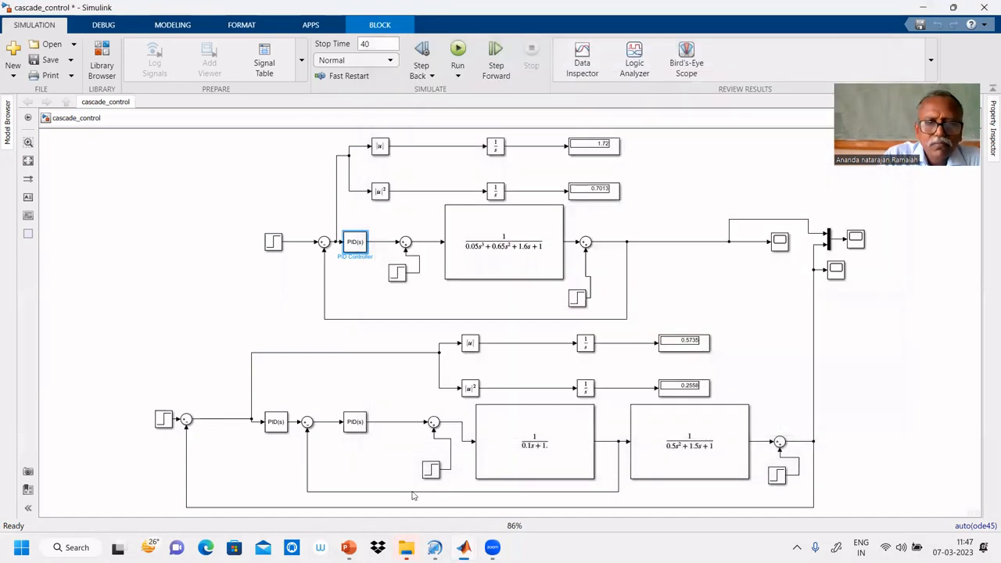
Append *0 to the integral and derivative gain expressions of the cascade loop's outer PID controller and accept the parameters
{"action": "left_click", "coordinate": [274, 426]}
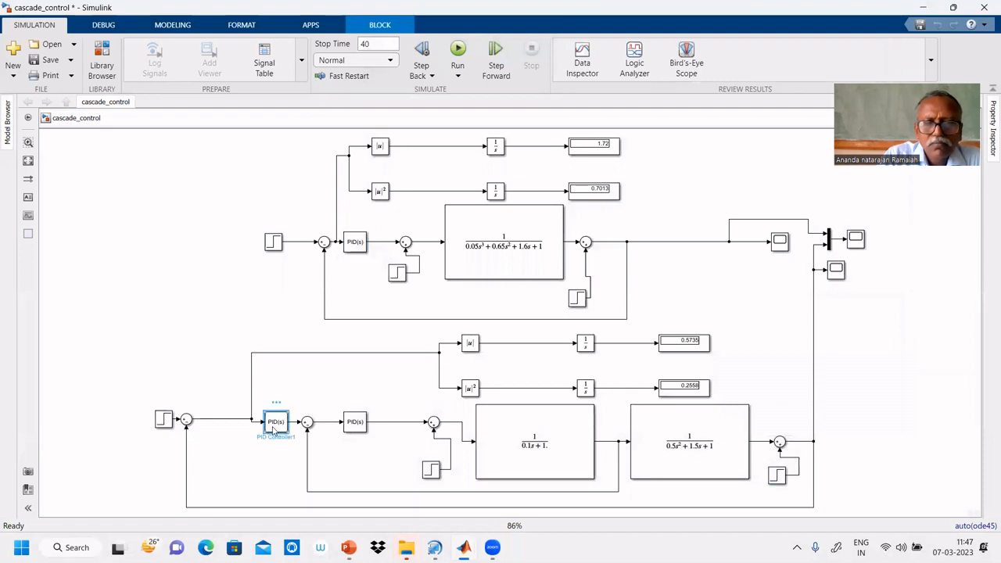
{"action": "double_click", "coordinate": [274, 429]}
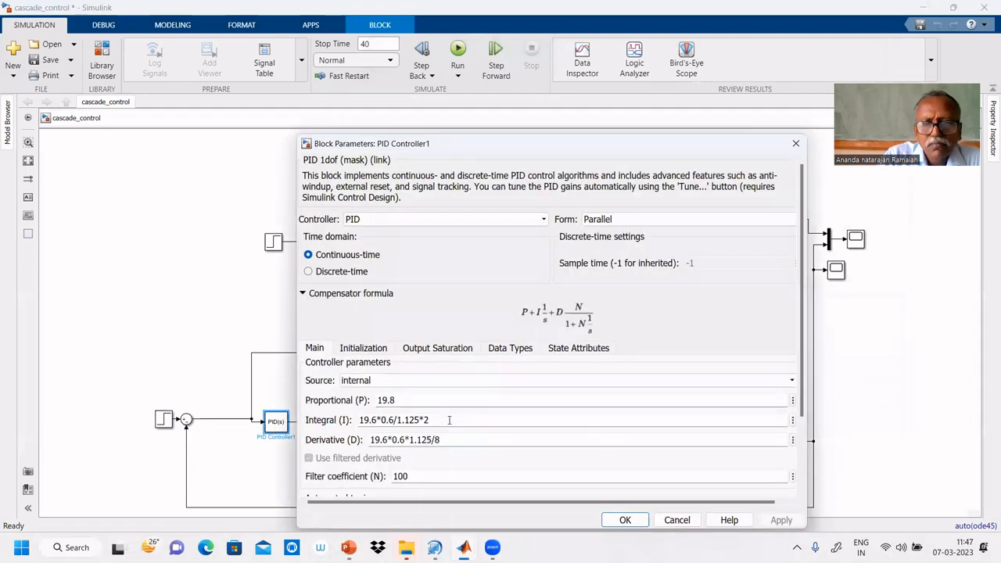
{"action": "left_click", "coordinate": [438, 420]}
{"action": "left_click", "coordinate": [438, 420]}
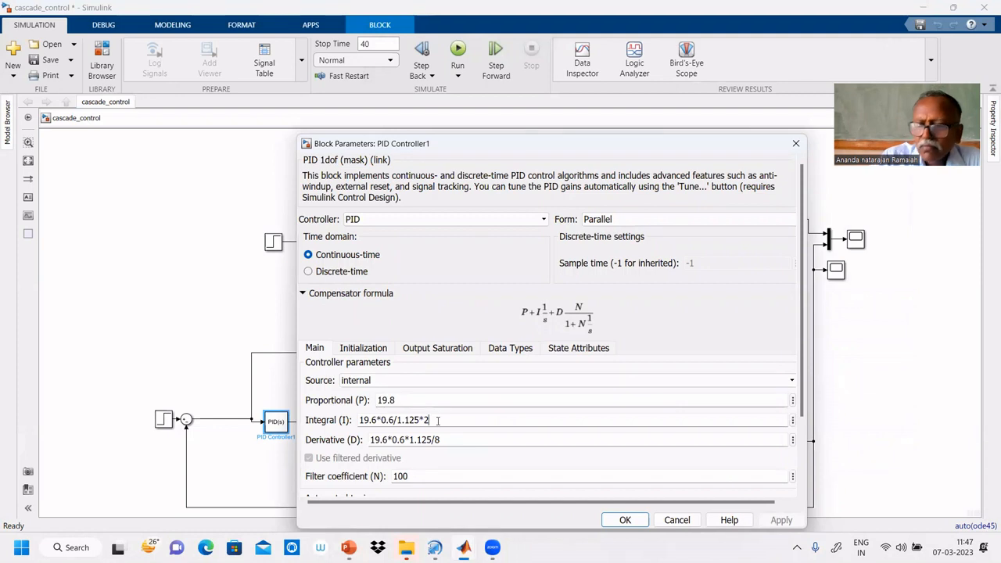
{"action": "type", "text": "*0"}
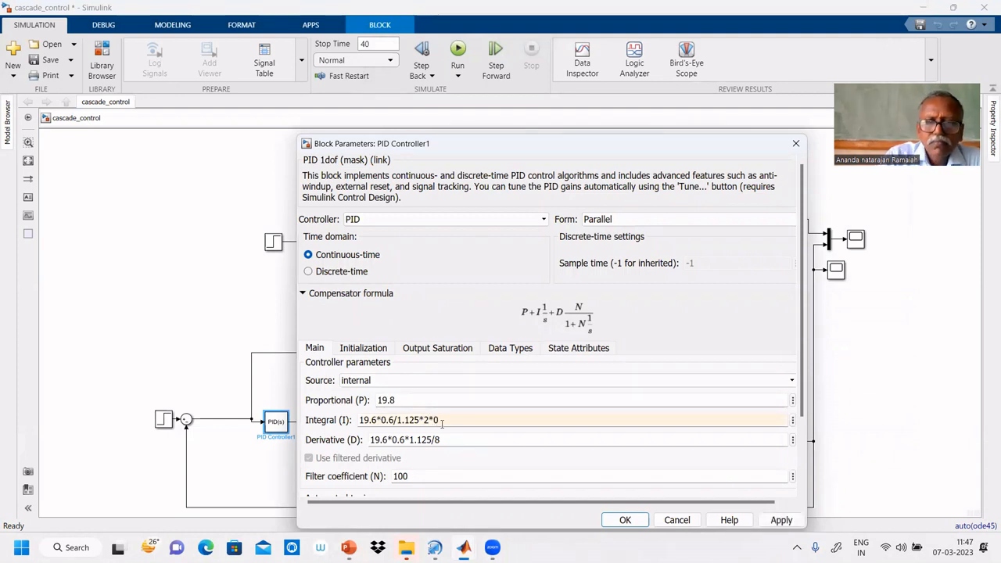
{"action": "left_click", "coordinate": [443, 440]}
{"action": "left_click", "coordinate": [443, 440]}
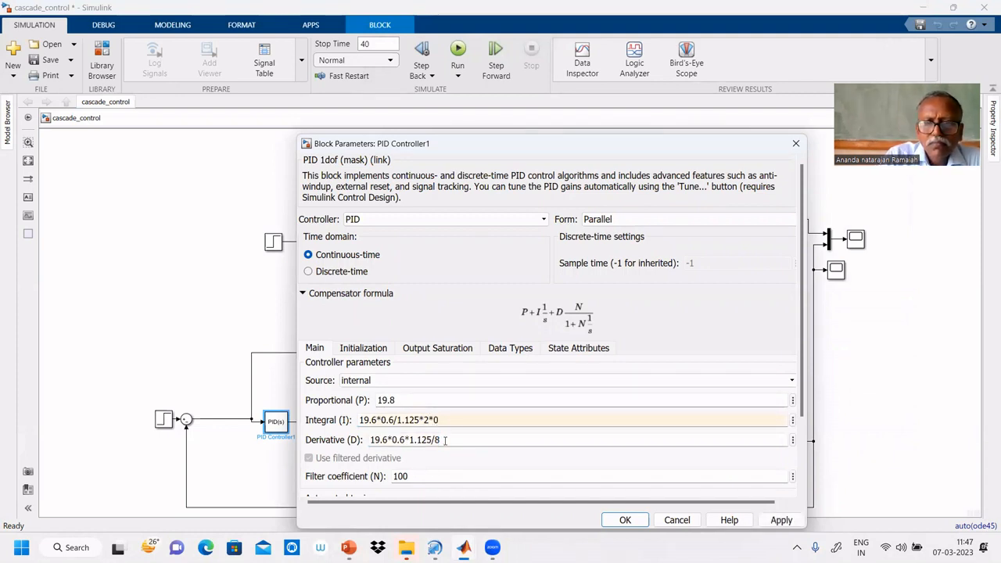
{"action": "type", "text": "*"}
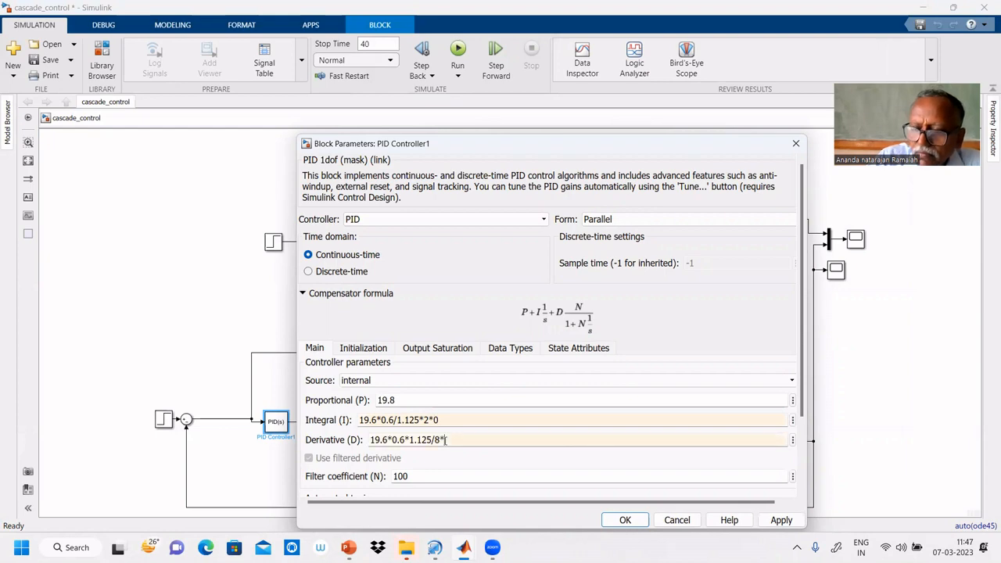
{"action": "type", "text": "0"}
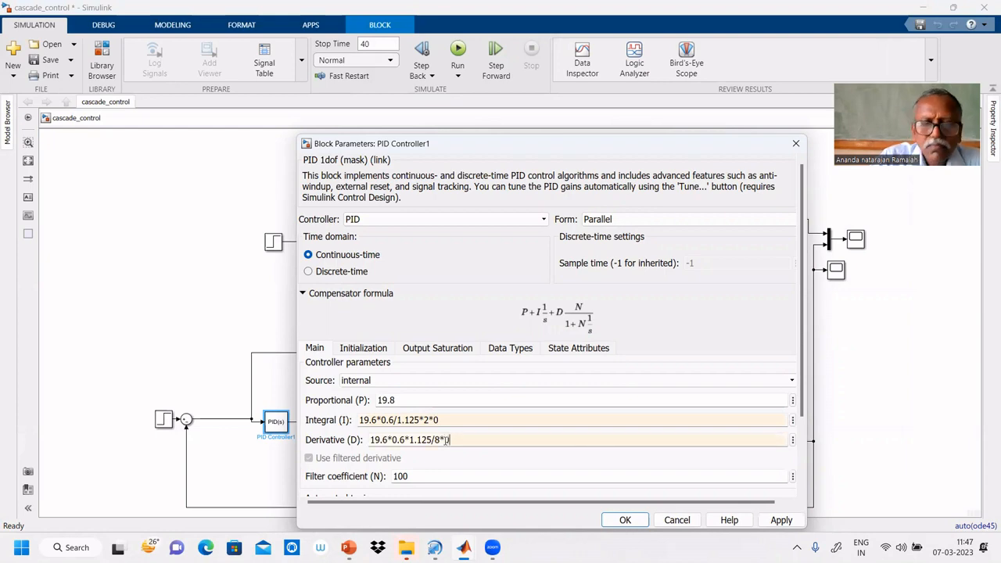
{"action": "left_click", "coordinate": [625, 522]}
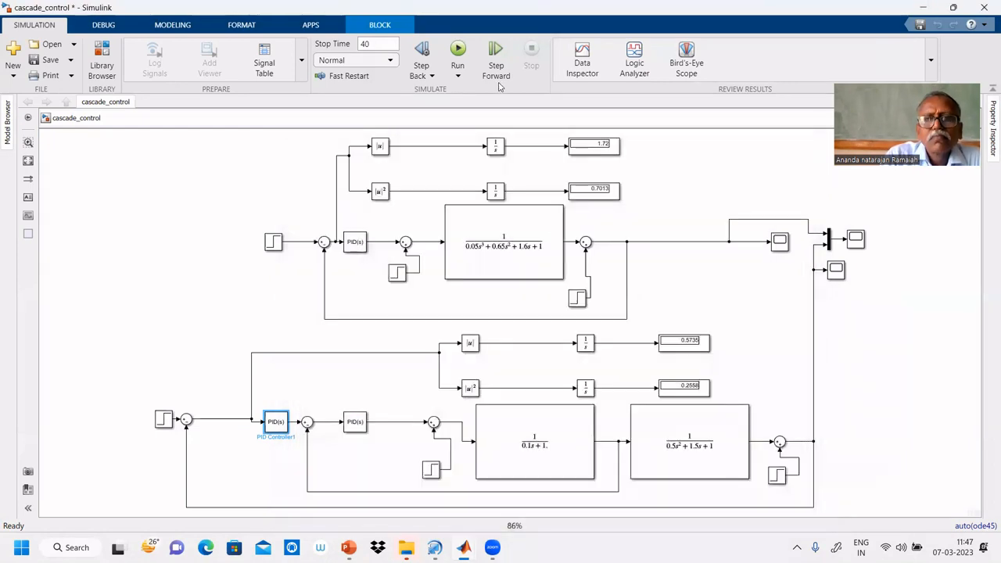
Run the simulation with proportional-only action, compare both loops' responses in the combined scope, and minimize the scope
{"action": "left_click", "coordinate": [457, 53]}
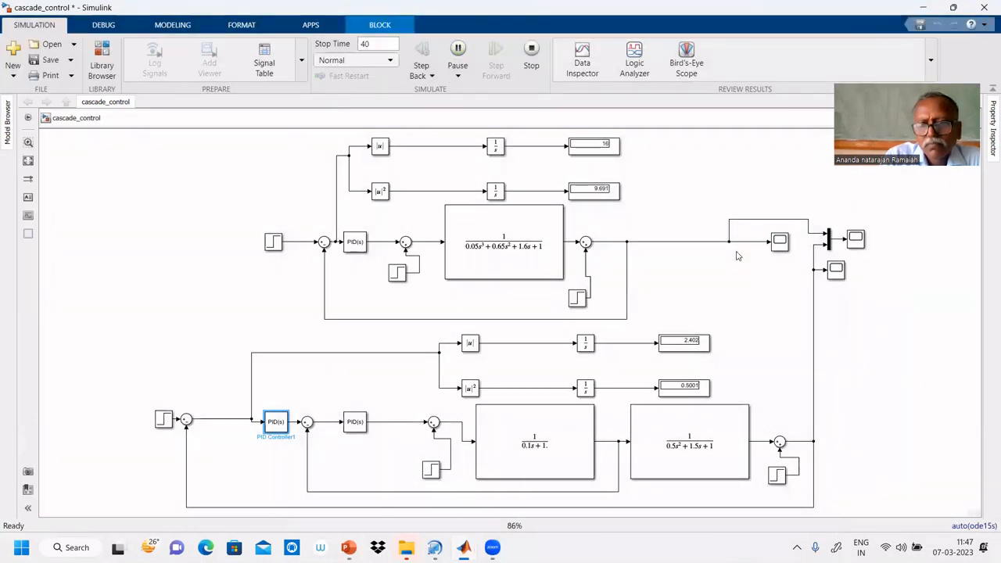
{"action": "double_click", "coordinate": [856, 243]}
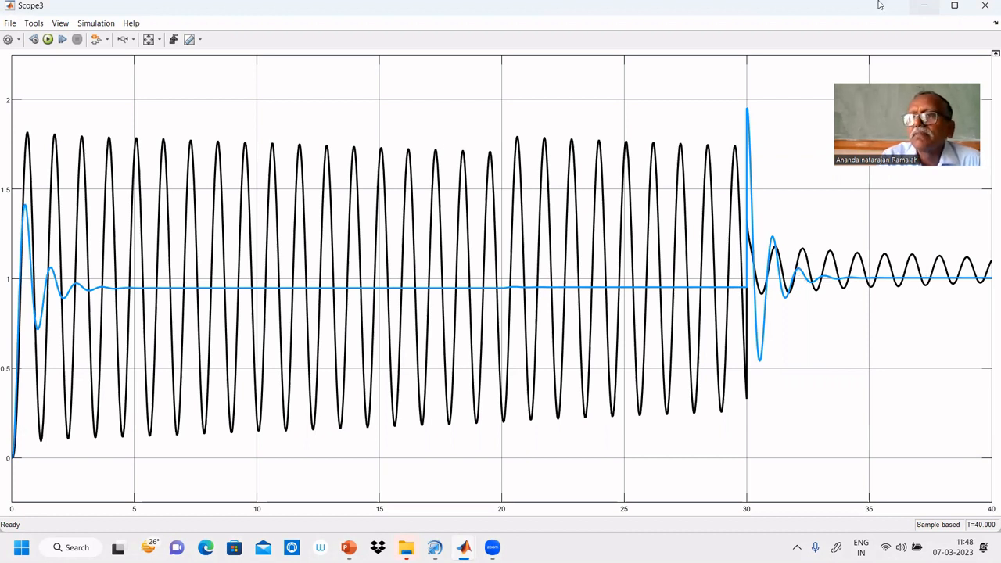
{"action": "left_click", "coordinate": [926, 8]}
{"action": "left_click", "coordinate": [925, 8]}
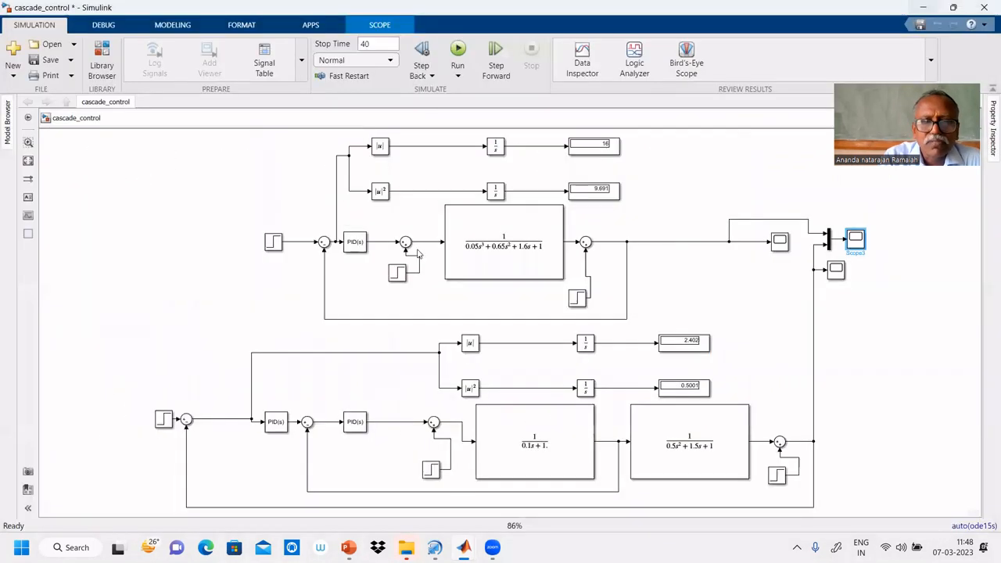
Switch to the PowerPoint slide show, go back to the cascade control diagrams, and handwrite "Heat Exchanger" and the outlet label "T" on the first diagram
{"action": "left_click", "coordinate": [923, 7]}
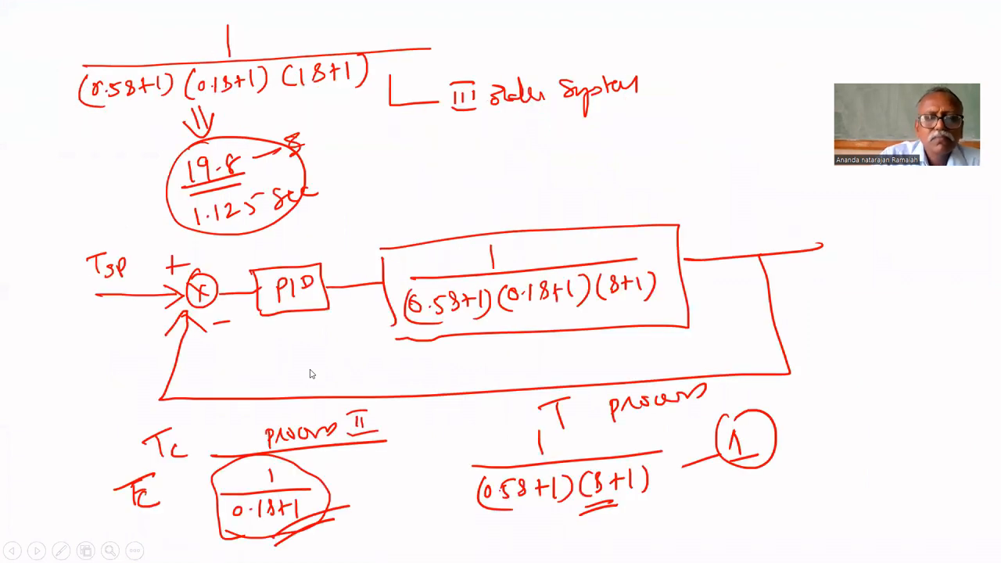
{"action": "key", "text": "Left"}
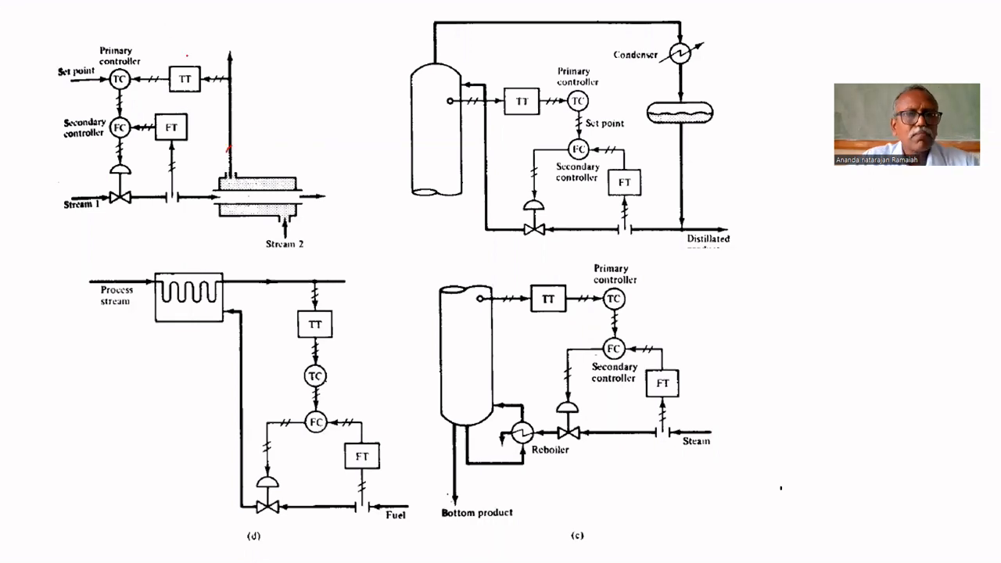
{"action": "mouse_move", "coordinate": [249, 112]}
{"action": "left_mouse_down"}
{"action": "mouse_move", "coordinate": [291, 100]}
{"action": "mouse_move", "coordinate": [275, 141]}
{"action": "mouse_move", "coordinate": [324, 123]}
{"action": "mouse_move", "coordinate": [344, 147]}
{"action": "mouse_move", "coordinate": [359, 114]}
{"action": "left_mouse_up"}
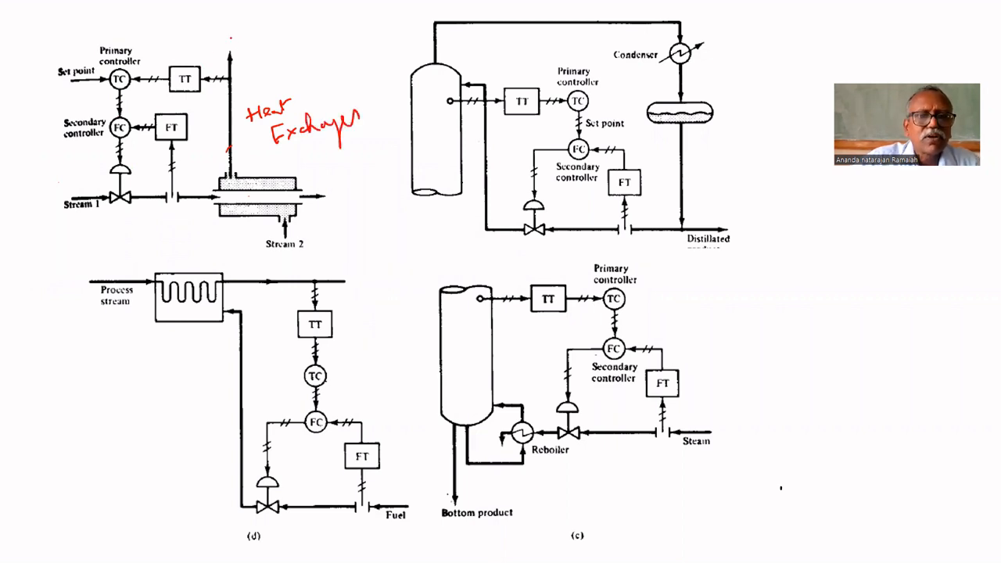
{"action": "mouse_move", "coordinate": [229, 33]}
{"action": "left_mouse_down"}
{"action": "mouse_move", "coordinate": [252, 32]}
{"action": "mouse_move", "coordinate": [241, 49]}
{"action": "left_mouse_up"}
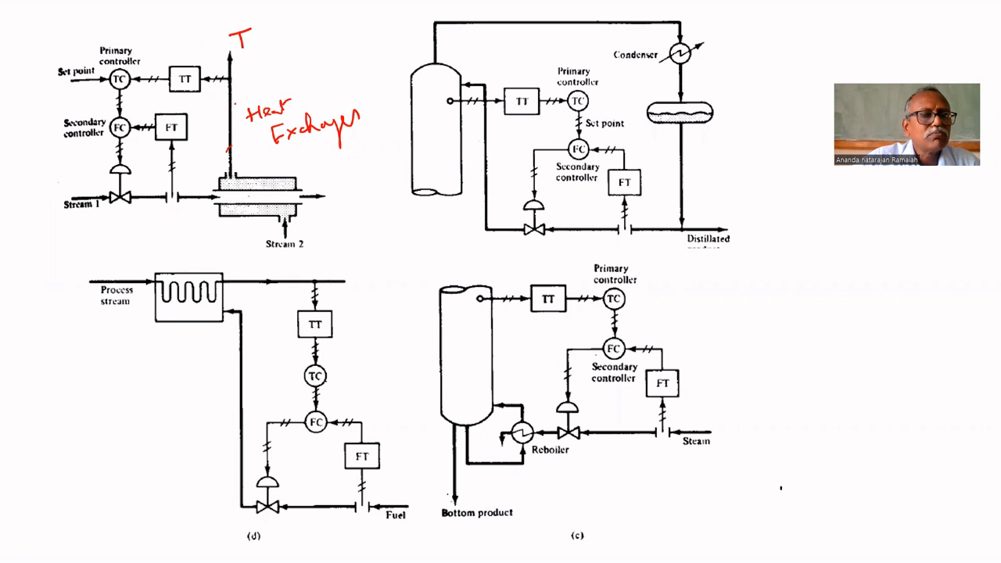